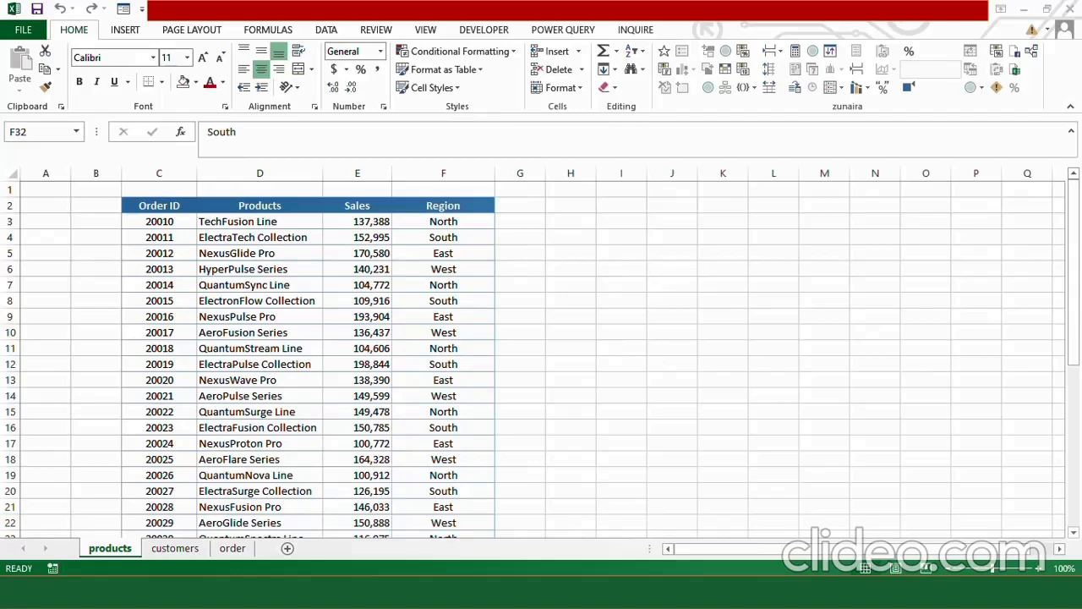
Step: Enable the Microsoft Office PowerPivot for Excel 2013 COM add-in
{"action": "left_click", "coordinate": [25, 29]}
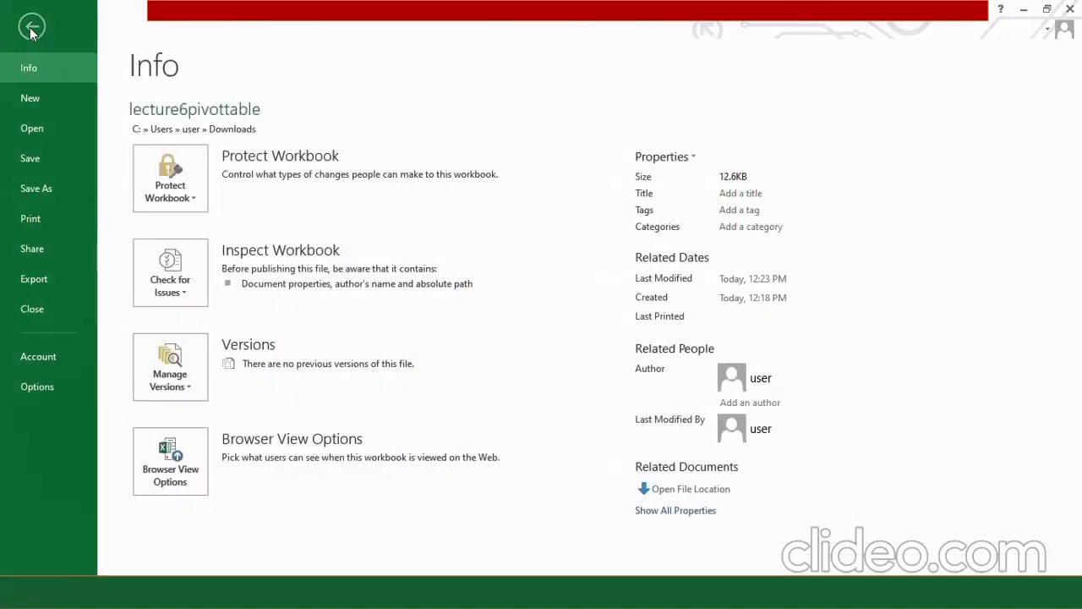
{"action": "left_click", "coordinate": [48, 392]}
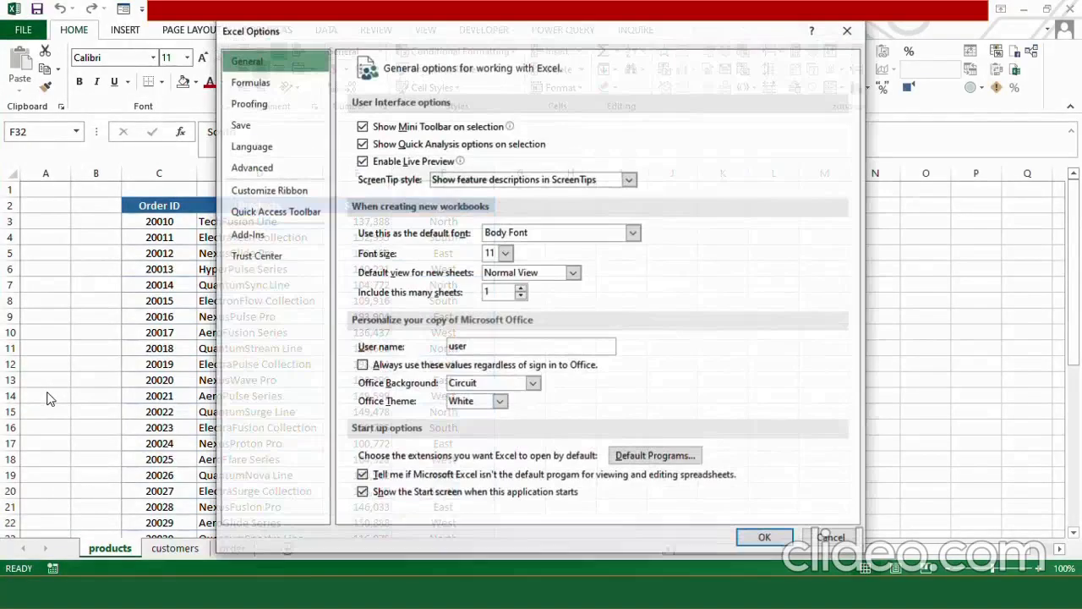
{"action": "left_click", "coordinate": [271, 237]}
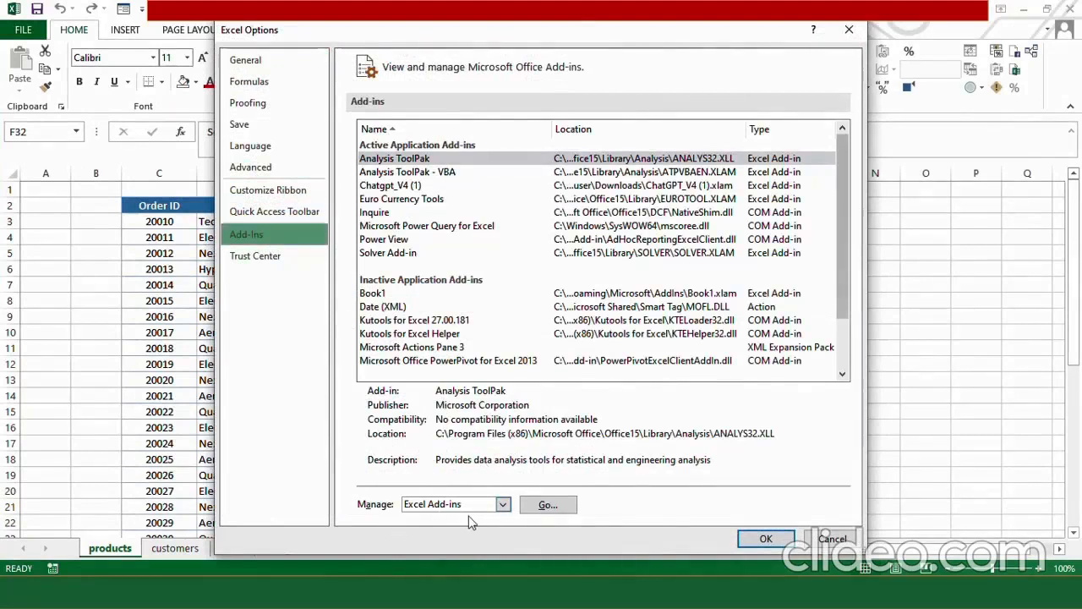
{"action": "left_click", "coordinate": [503, 506]}
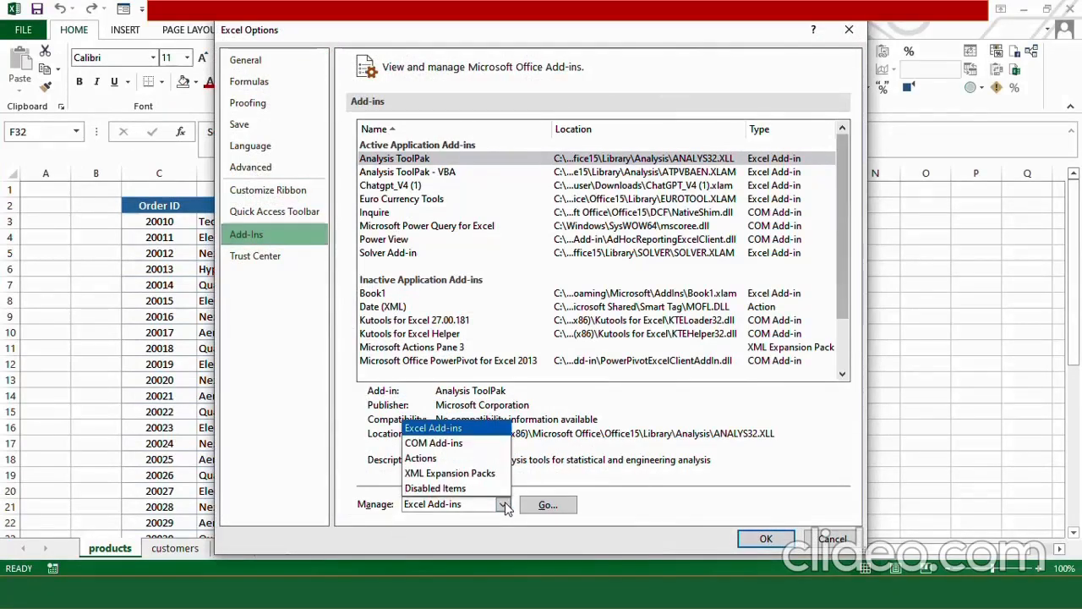
{"action": "left_click", "coordinate": [464, 446]}
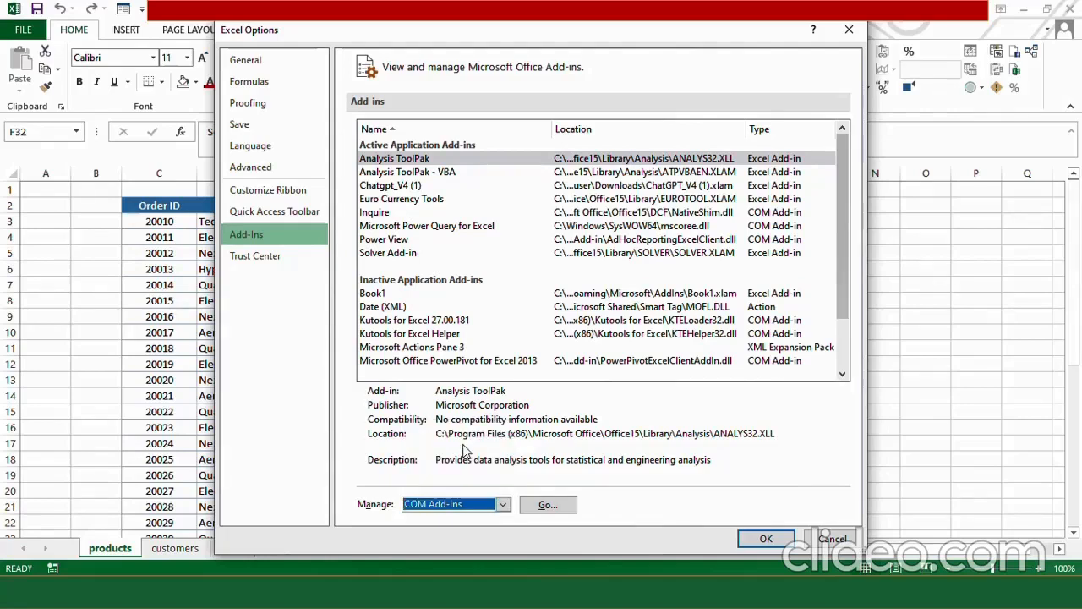
{"action": "left_click", "coordinate": [547, 506]}
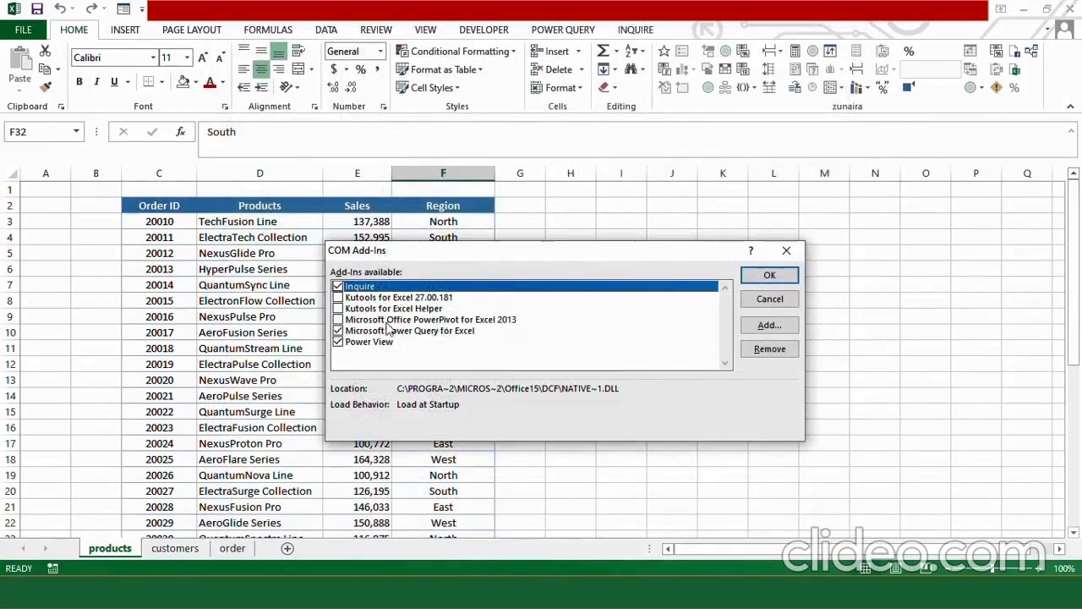
{"action": "left_click", "coordinate": [337, 319]}
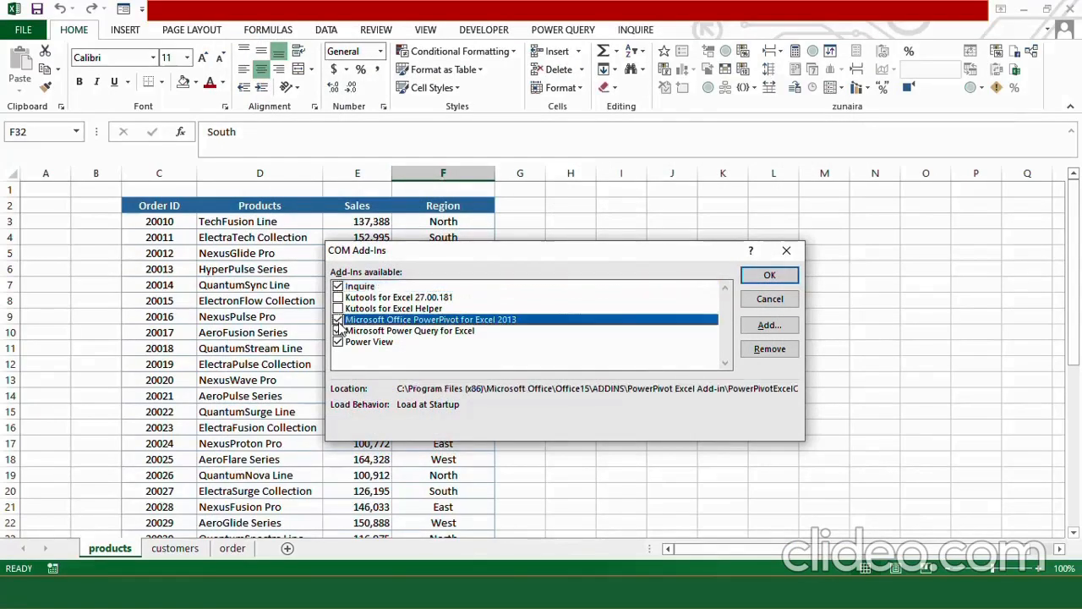
{"action": "left_click", "coordinate": [765, 277]}
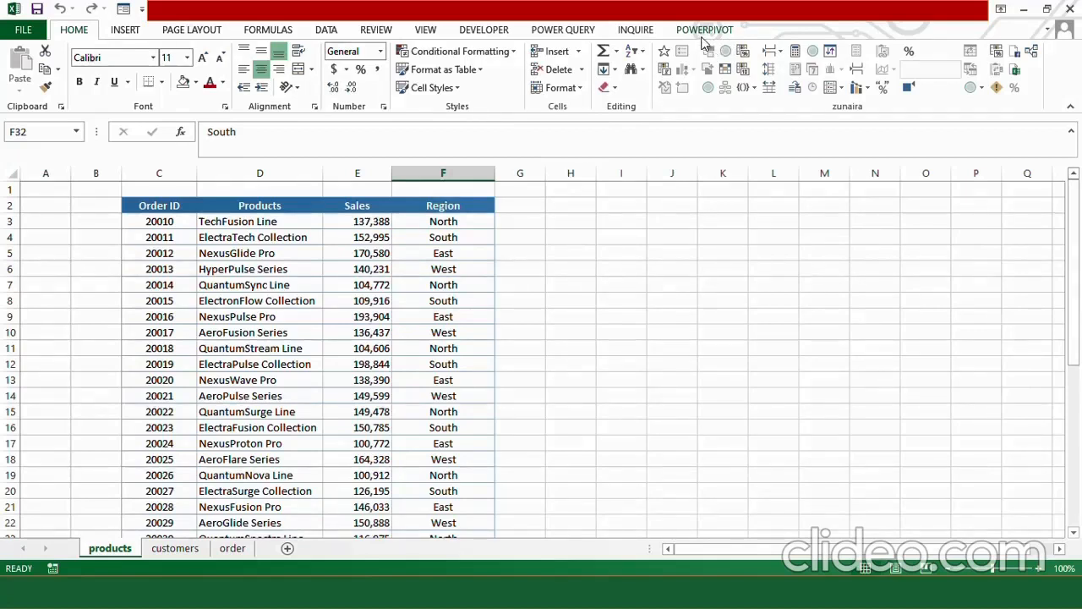
Step: Review the data ranges on the products, customers and order sheets, comparing their columns
{"action": "left_click", "coordinate": [259, 380]}
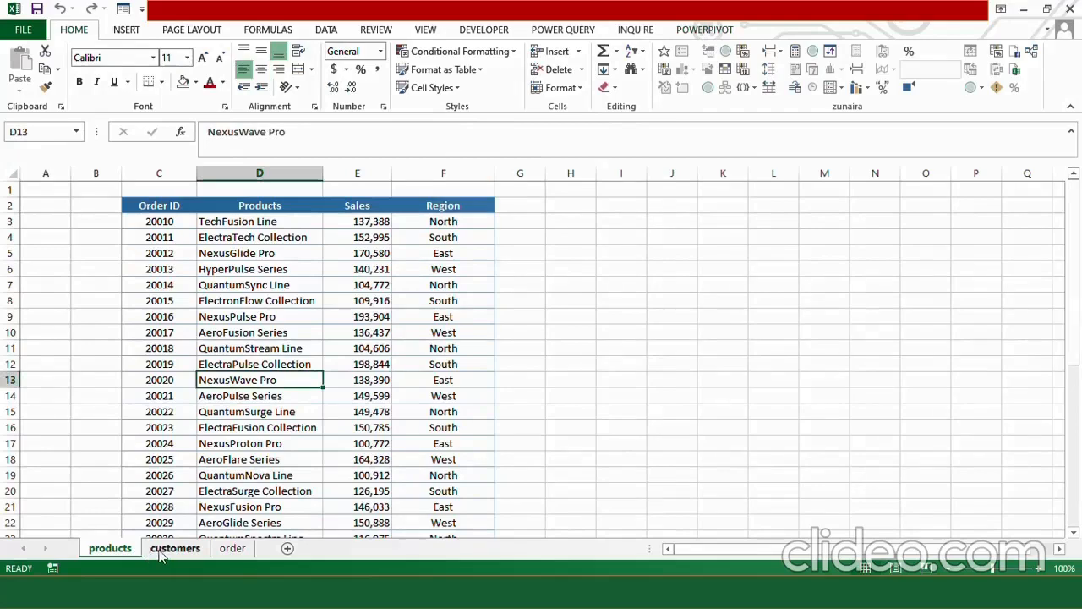
{"action": "left_click", "coordinate": [164, 549]}
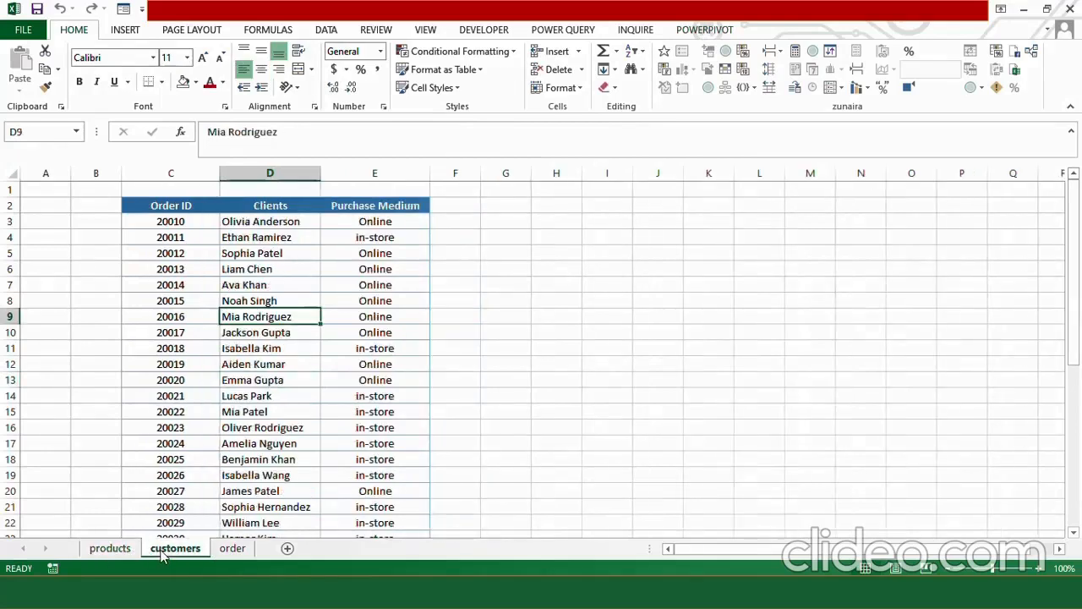
{"action": "left_click", "coordinate": [113, 549]}
{"action": "left_click", "coordinate": [169, 549]}
{"action": "left_click", "coordinate": [232, 549]}
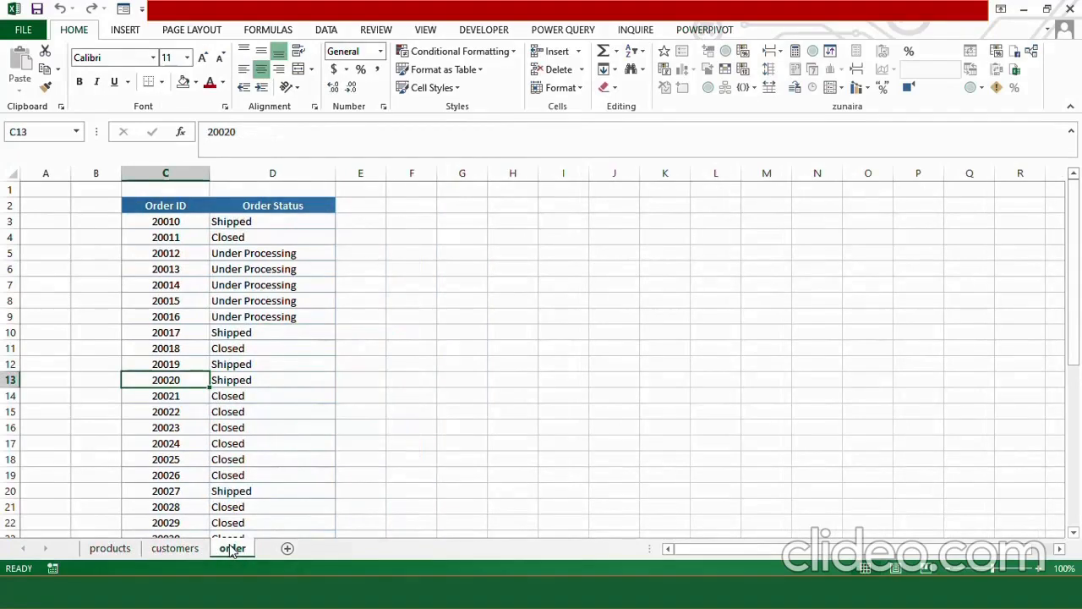
{"action": "left_click", "coordinate": [175, 549]}
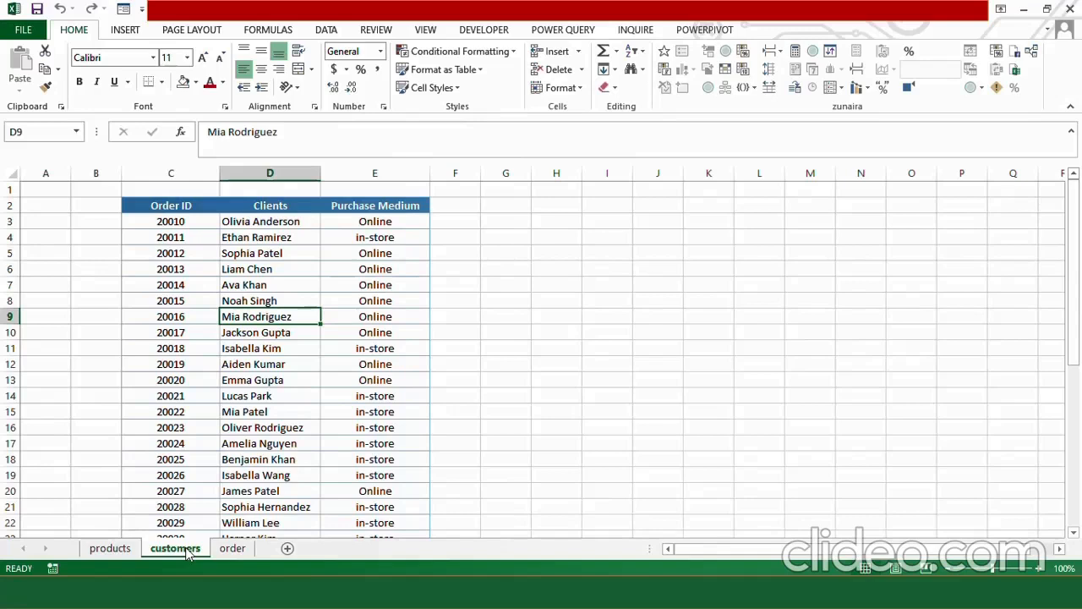
Step: Convert the data range C2:F41 on the products sheet into a table with headers
{"action": "left_click", "coordinate": [110, 548]}
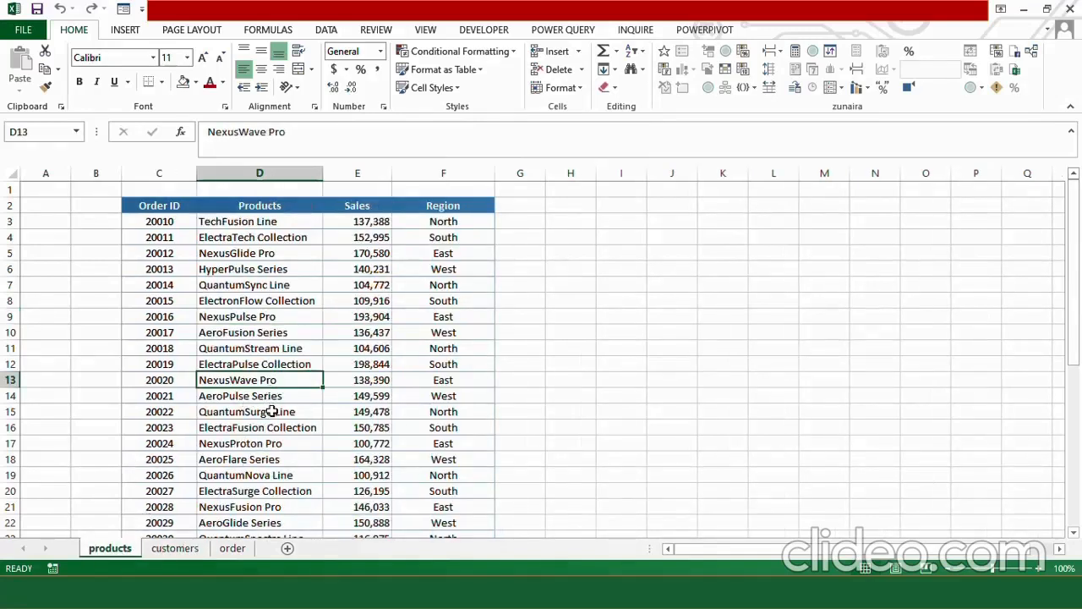
{"action": "key", "text": "ctrl+a"}
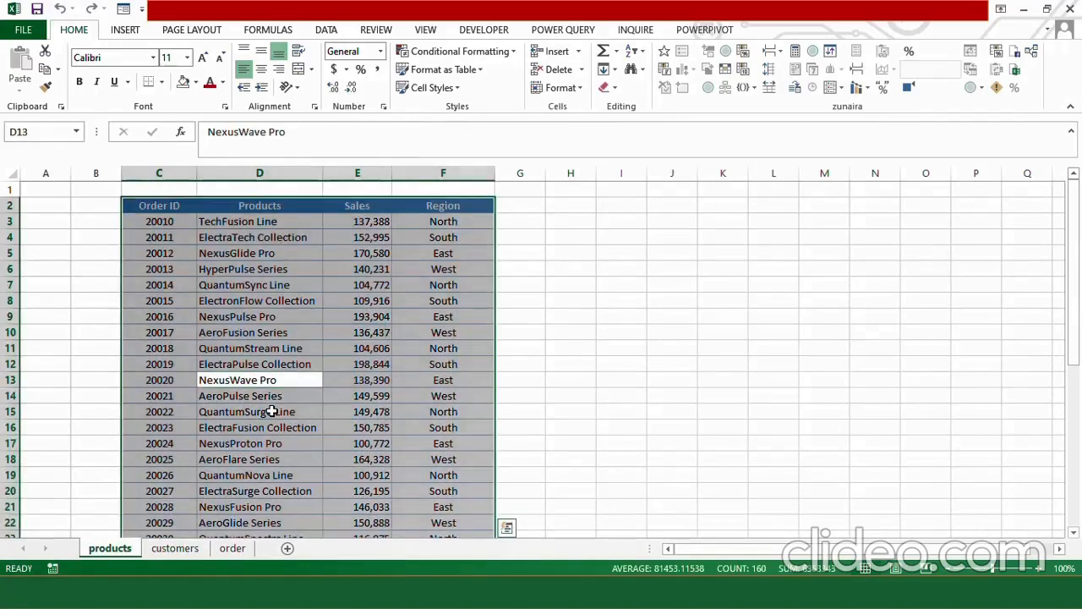
{"action": "key", "text": "ctrl+t"}
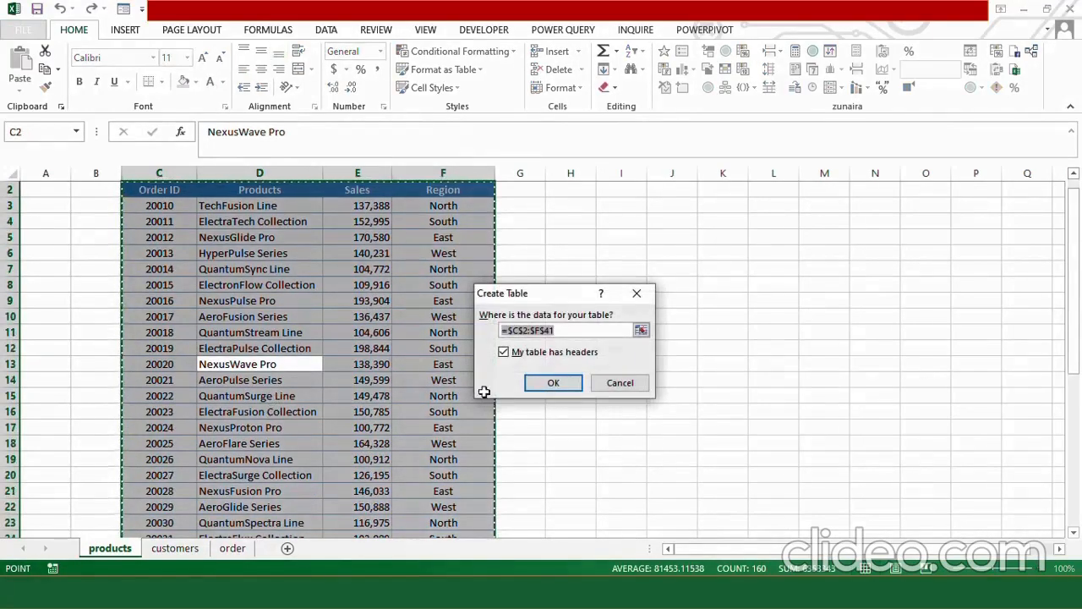
{"action": "left_click", "coordinate": [556, 382]}
{"action": "left_click", "coordinate": [365, 272]}
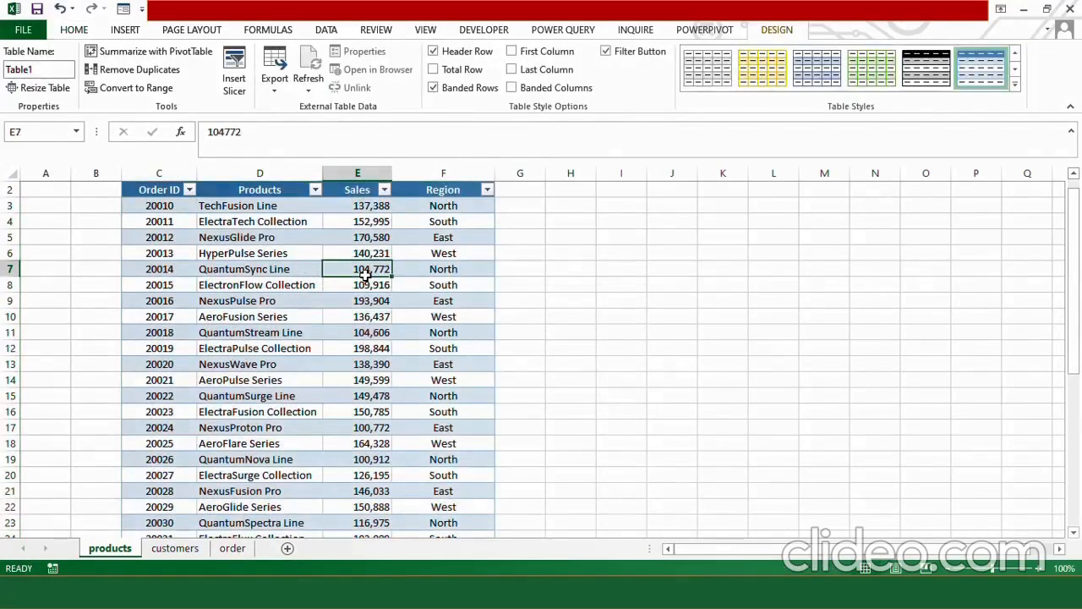
Step: Name the table on the products sheet products_info
{"action": "left_click", "coordinate": [49, 70]}
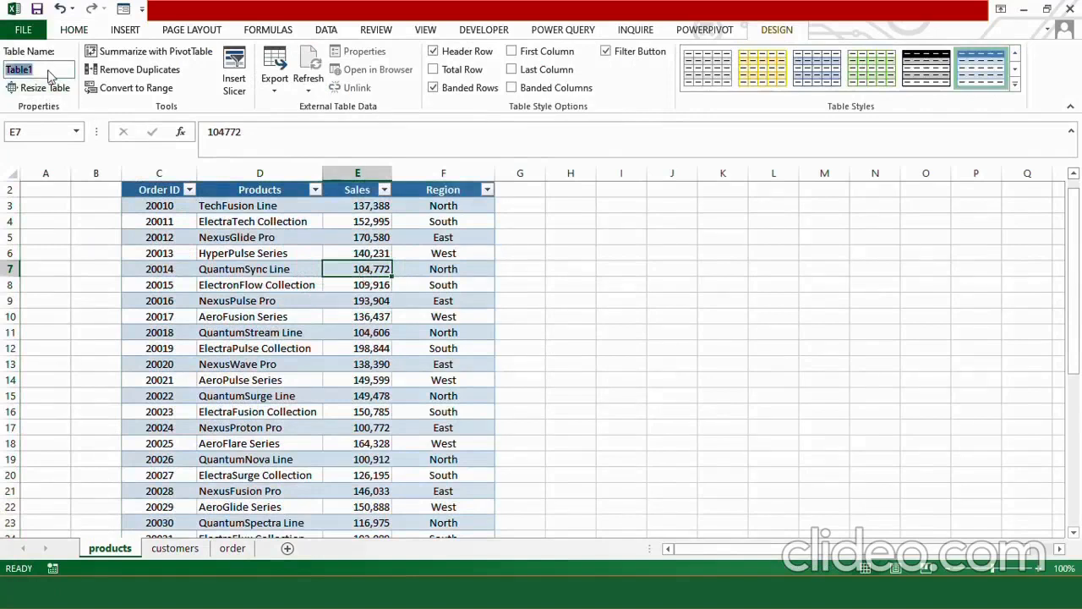
{"action": "key", "text": "BackSpace"}
{"action": "type", "text": "products"}
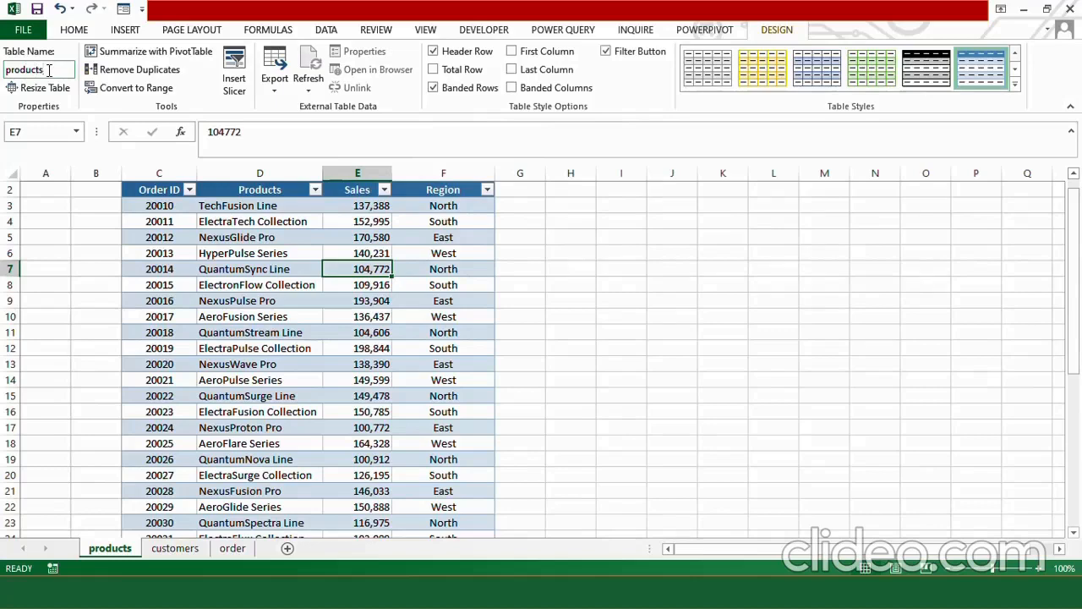
{"action": "key", "text": "Return"}
Step: Convert the customers sheet's range C2:E41 into a table with headers and name it customers_info
{"action": "left_click", "coordinate": [181, 548]}
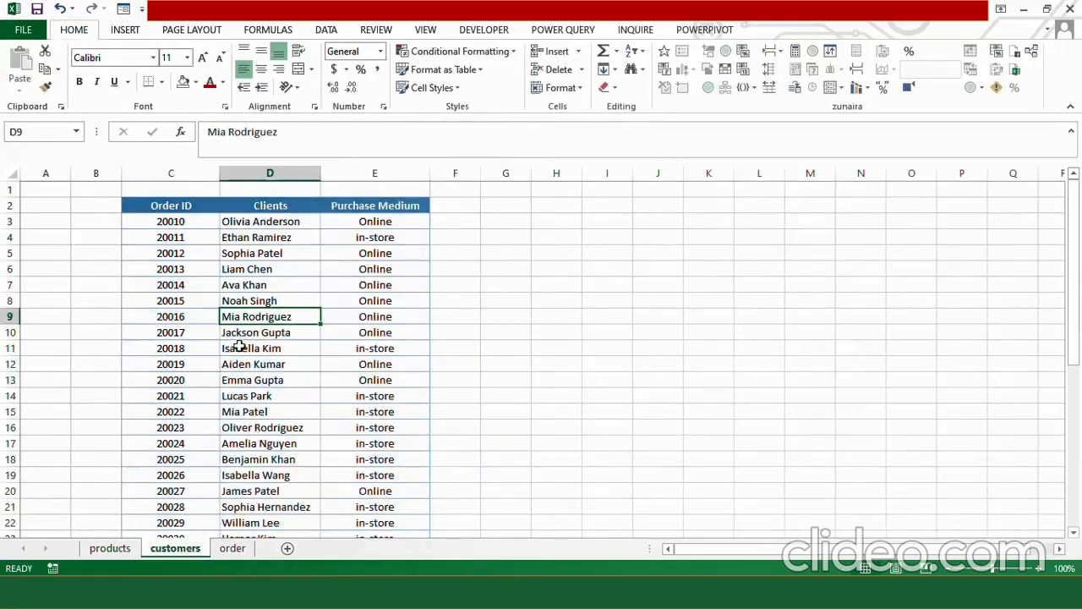
{"action": "key", "text": "ctrl+a"}
{"action": "key", "text": "ctrl+t"}
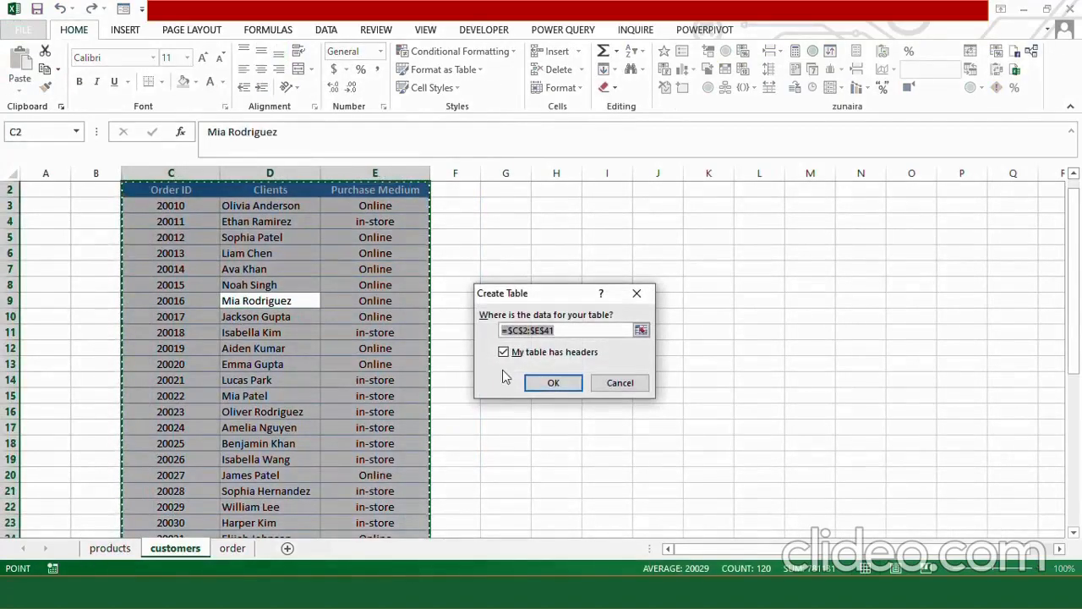
{"action": "left_click", "coordinate": [551, 382]}
{"action": "left_click", "coordinate": [43, 68]}
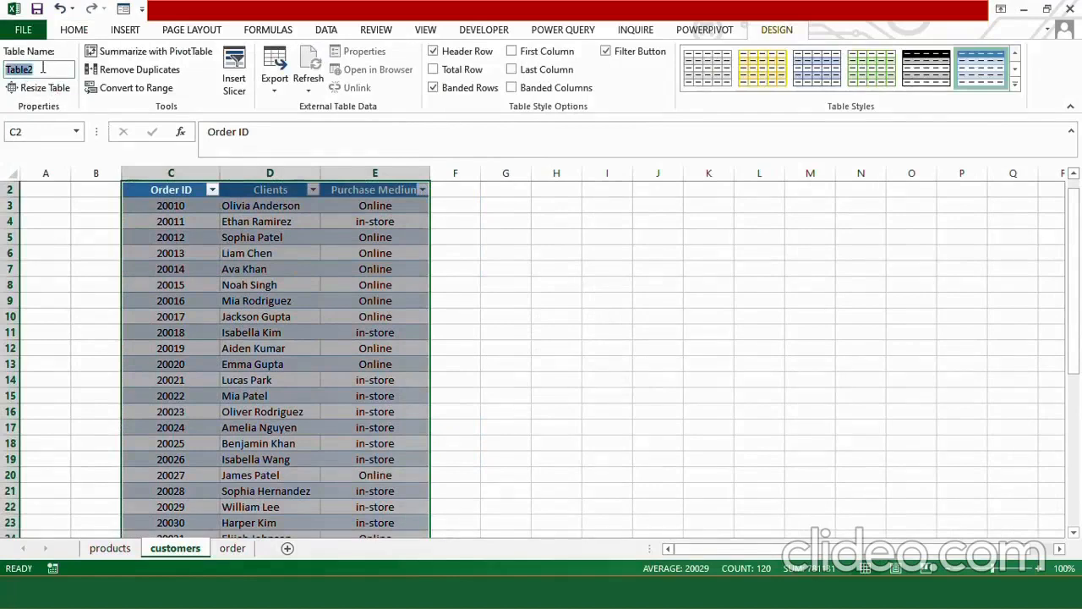
{"action": "type", "text": "customers_info"}
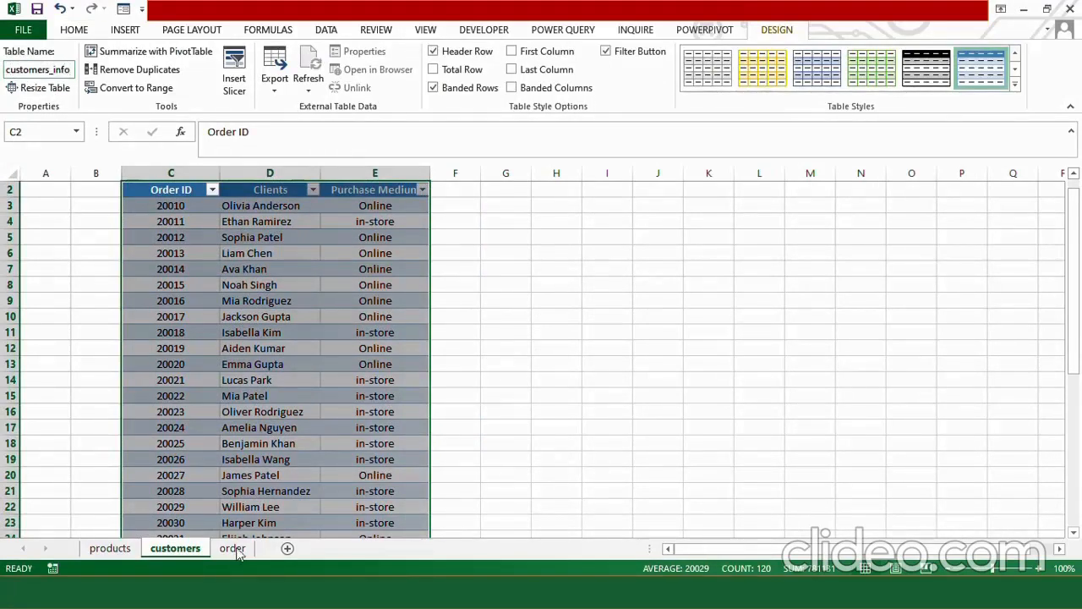
Step: Convert the data range C2:D41 on the order sheet into a table with headers
{"action": "left_click", "coordinate": [234, 548]}
{"action": "left_click", "coordinate": [218, 410]}
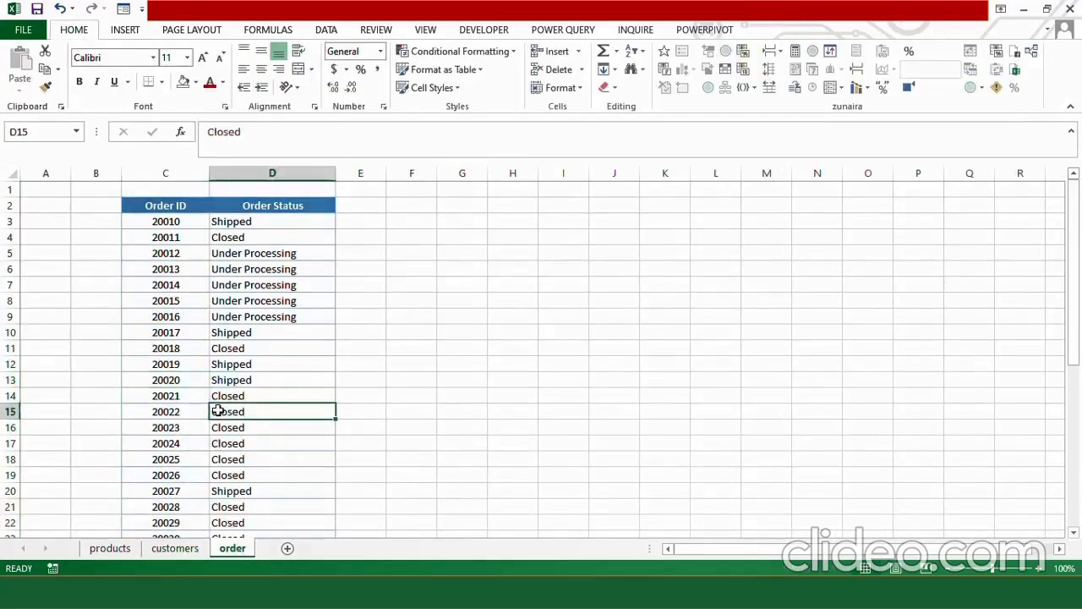
{"action": "key", "text": "ctrl+a"}
{"action": "key", "text": "ctrl+t"}
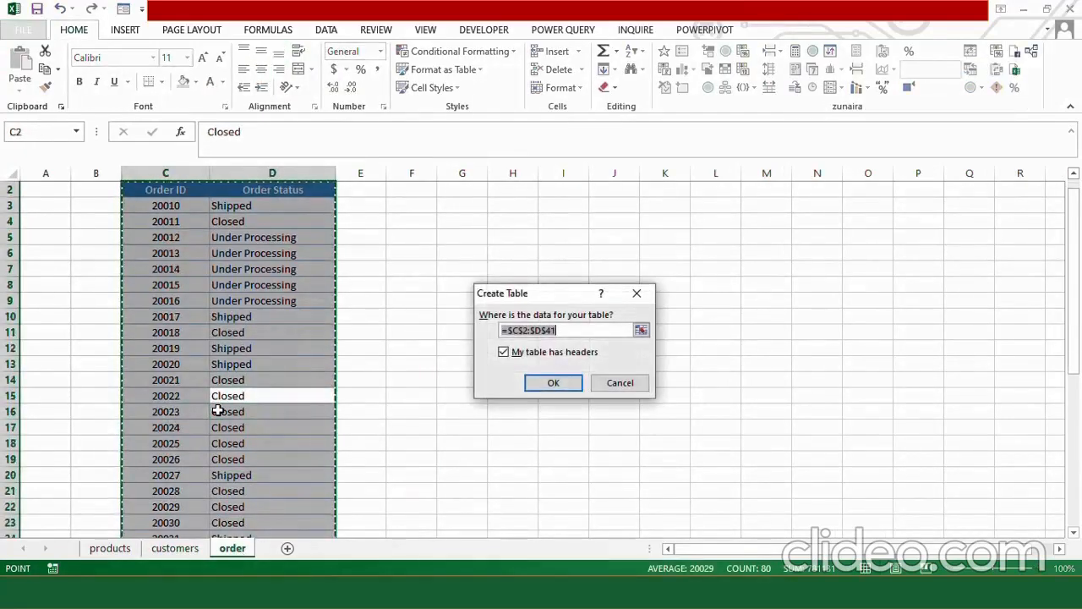
{"action": "left_click", "coordinate": [553, 383]}
Step: Name the table on the order sheet order_info
{"action": "left_click", "coordinate": [52, 70]}
{"action": "key", "text": "BackSpace"}
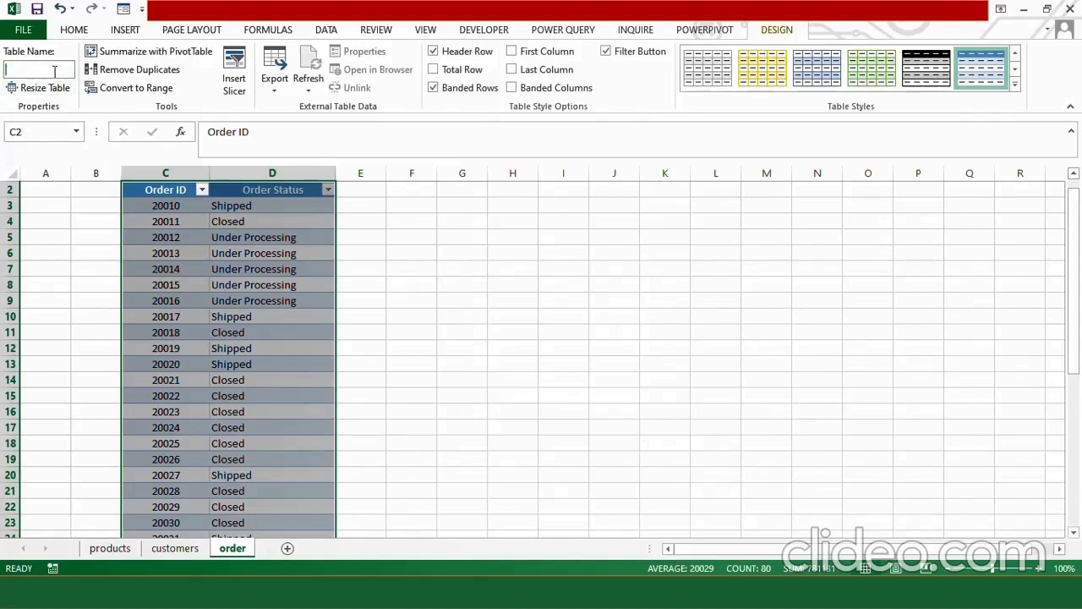
{"action": "type", "text": "order_info"}
{"action": "left_click", "coordinate": [187, 379]}
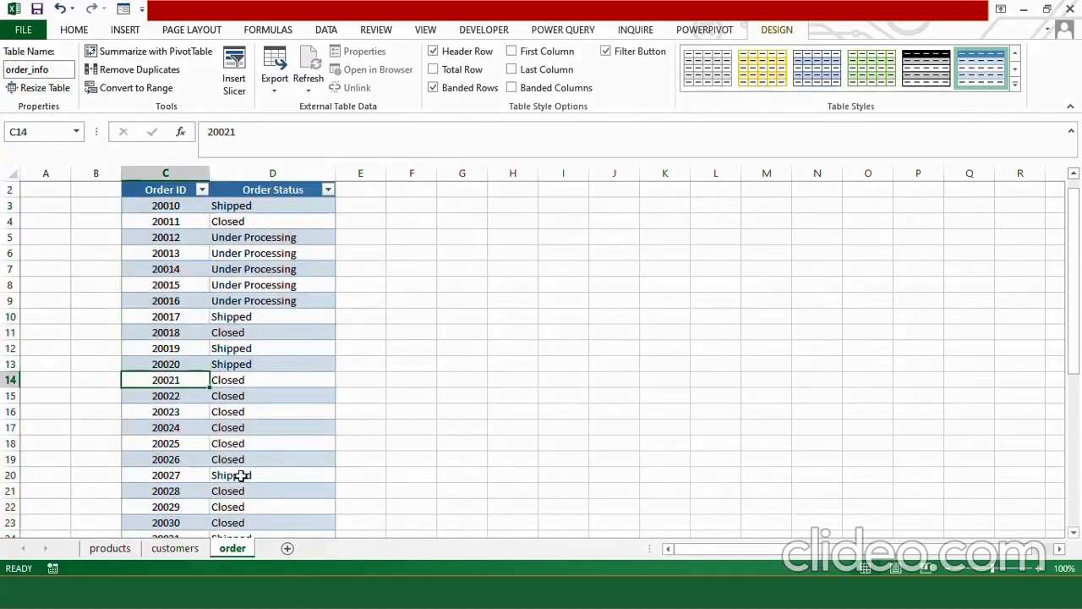
Step: Insert a PivotTable based on order_info in a new worksheet, adding the data to the Data Model
{"action": "key", "text": "ctrl+a"}
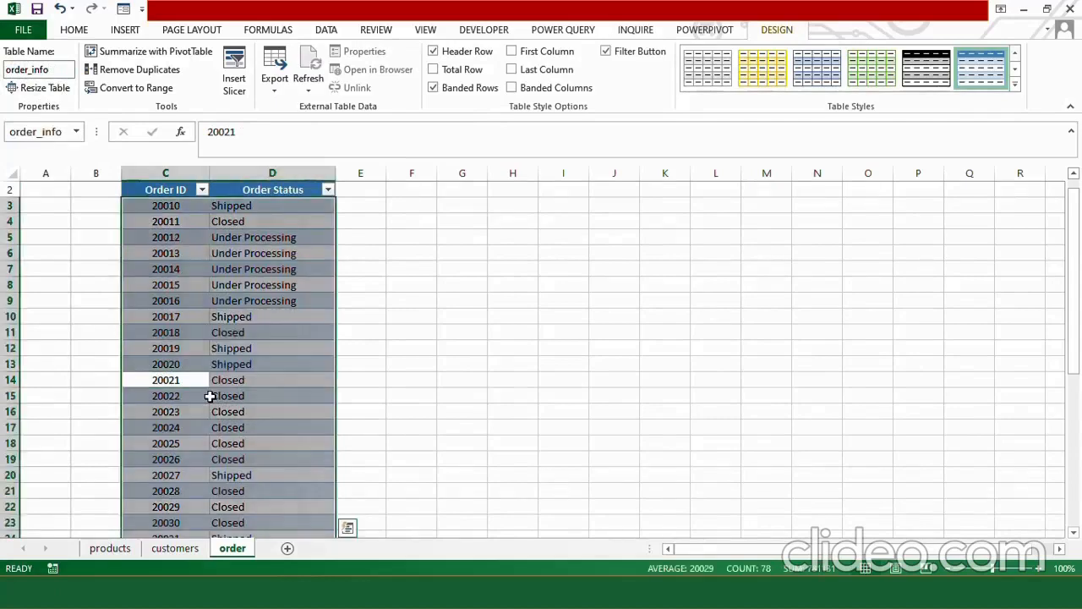
{"action": "left_click", "coordinate": [127, 31]}
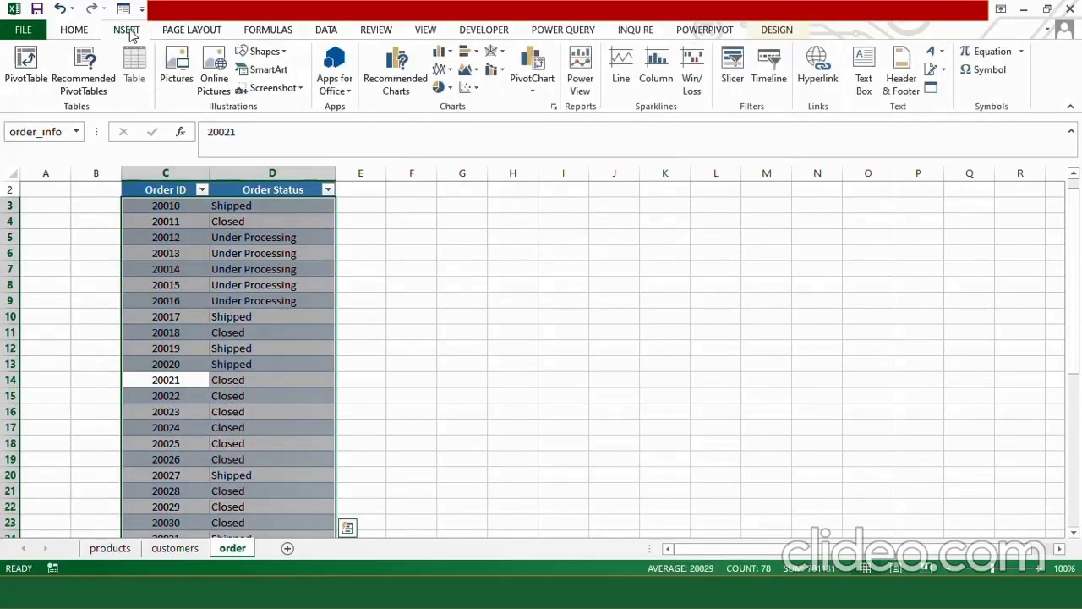
{"action": "left_click", "coordinate": [26, 72]}
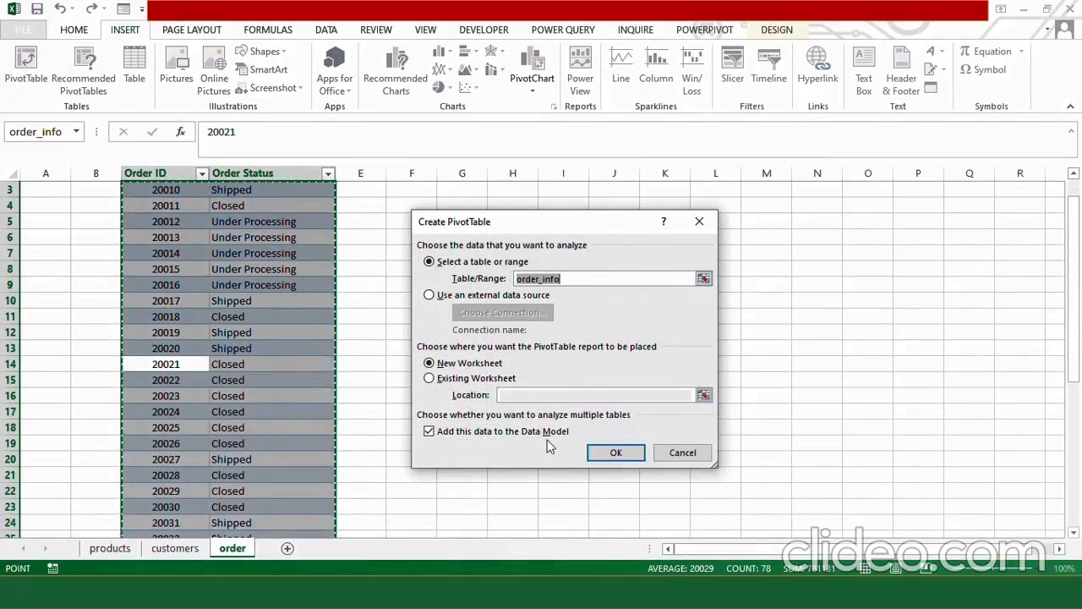
{"action": "left_click", "coordinate": [619, 453]}
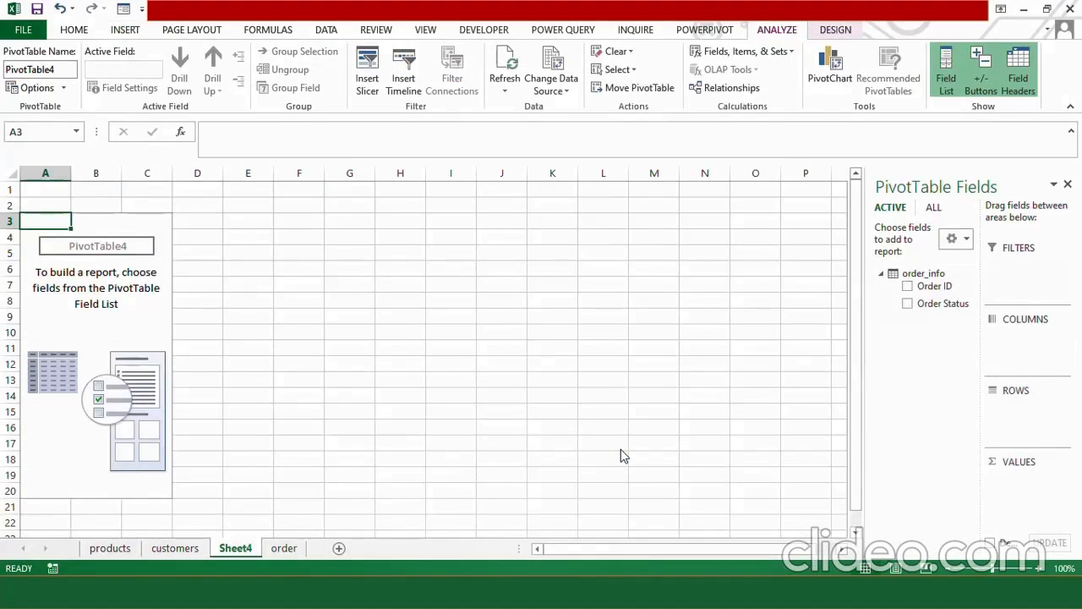
Step: Rename the new PivotTable sheet as pivottable and place it after the order sheet
{"action": "right_click", "coordinate": [236, 550]}
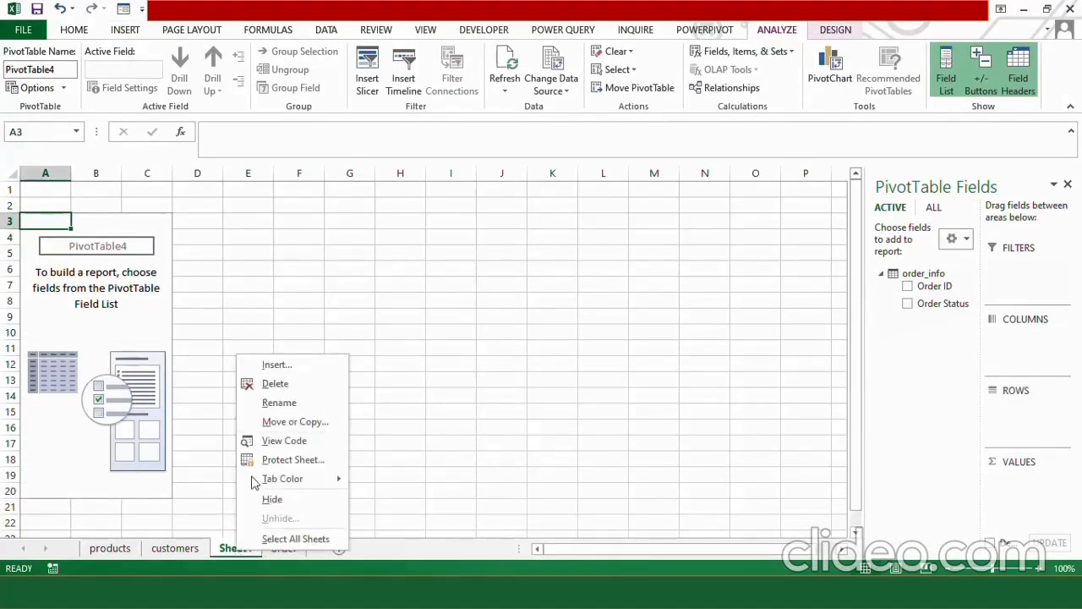
{"action": "left_click", "coordinate": [279, 402]}
{"action": "type", "text": "pivottable"}
{"action": "left_click", "coordinate": [269, 505]}
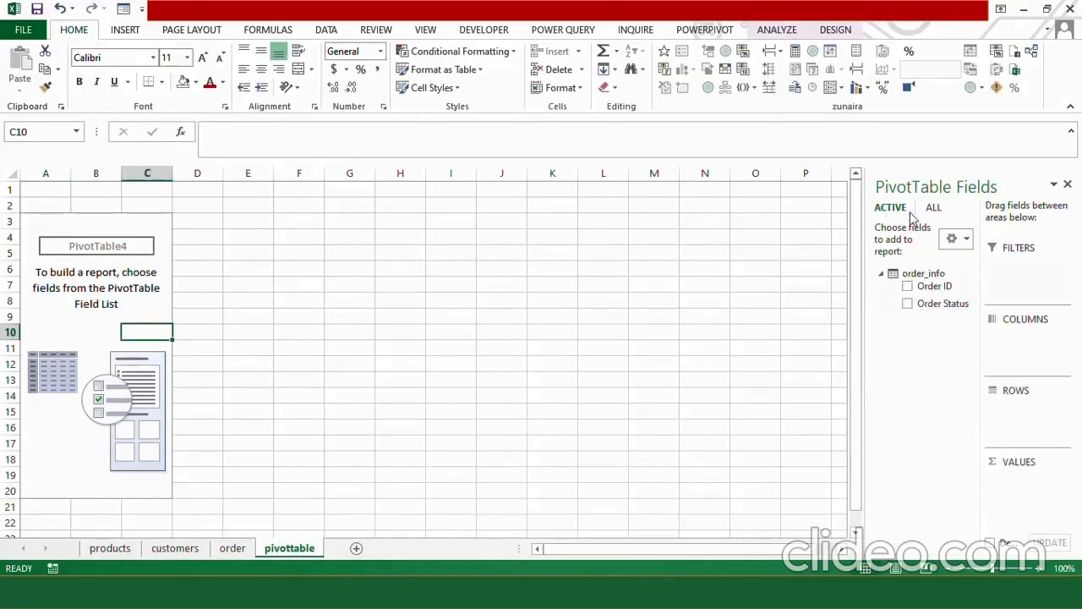
Step: Show all tables in the PivotTable field list and expand the fields of customers_info, order_info and products_info
{"action": "left_click", "coordinate": [934, 208]}
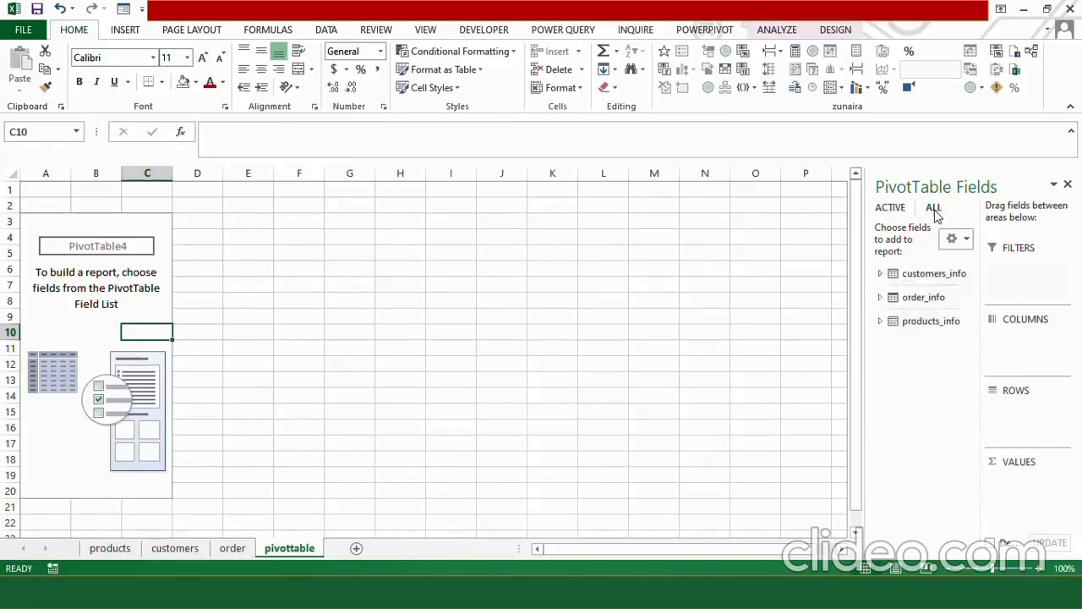
{"action": "left_click", "coordinate": [880, 273]}
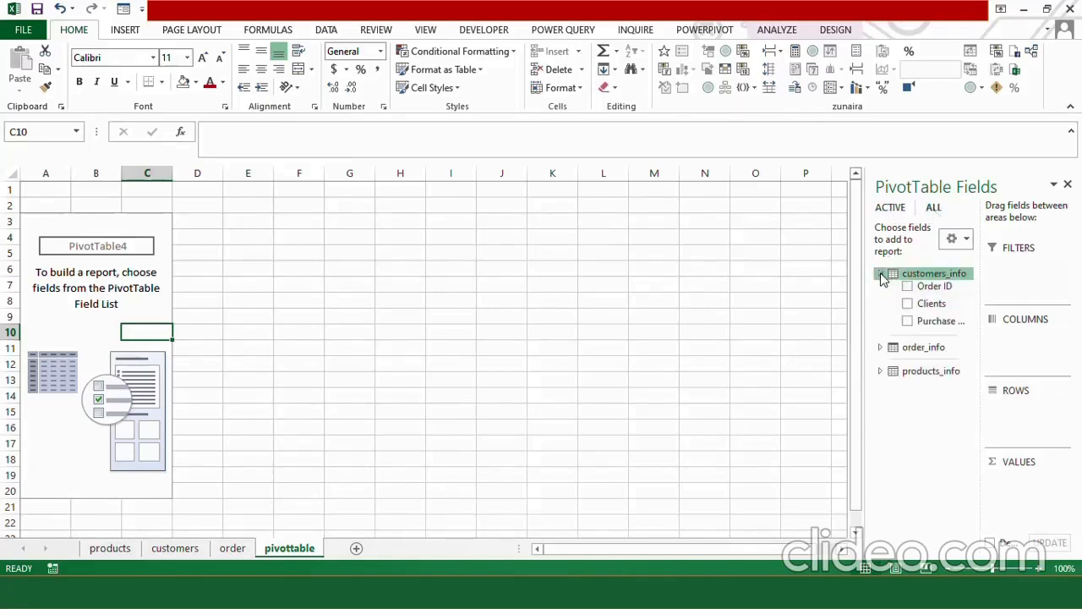
{"action": "left_click", "coordinate": [880, 346]}
{"action": "left_click", "coordinate": [880, 403]}
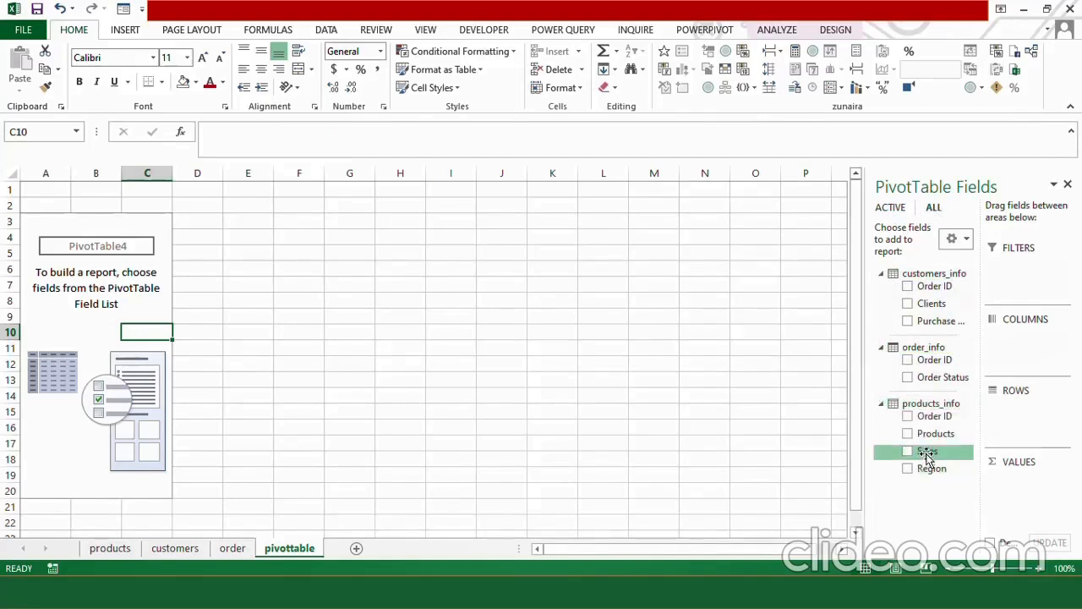
Step: Try summing Sales from products_info by Clients from customers_info in the PivotTable, and remove both fields again
{"action": "left_click_drag", "start_coordinate": [927, 450], "coordinate": [1026, 491]}
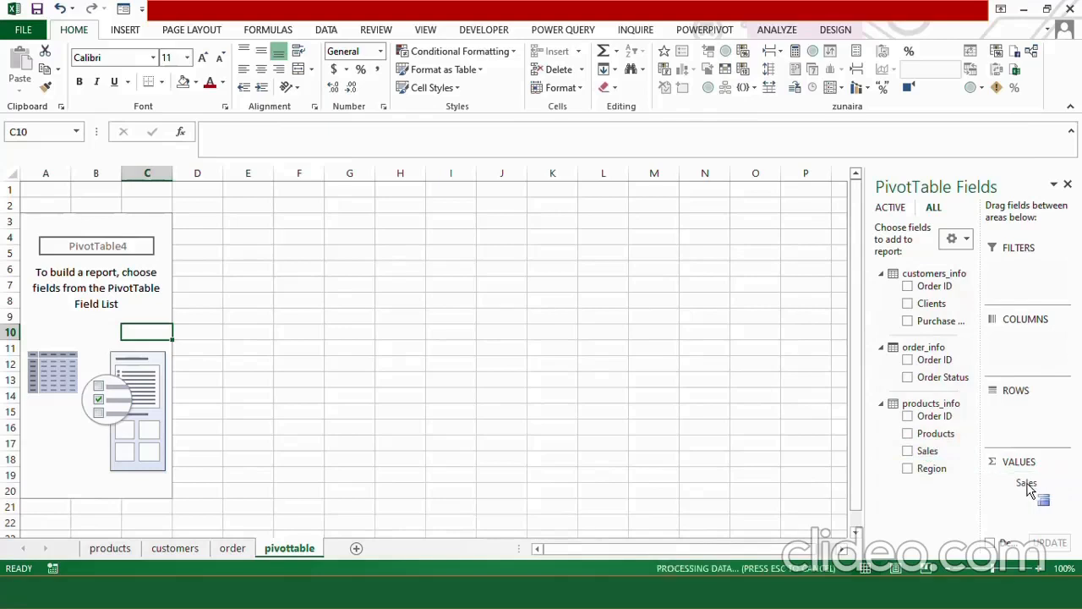
{"action": "left_click", "coordinate": [880, 273]}
{"action": "left_click_drag", "start_coordinate": [930, 302], "coordinate": [1024, 419]}
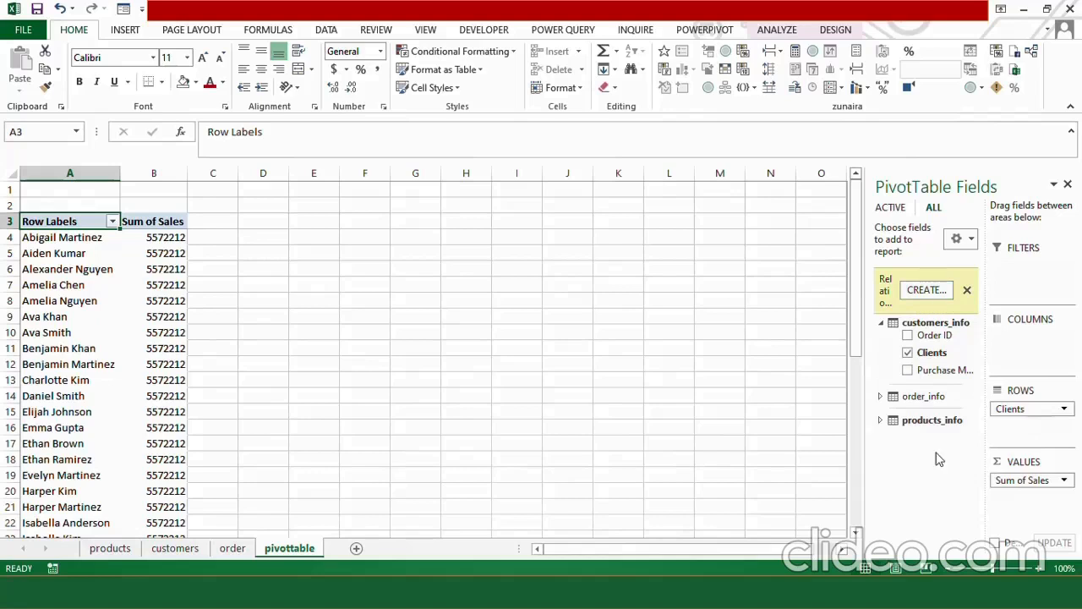
{"action": "left_click", "coordinate": [966, 290]}
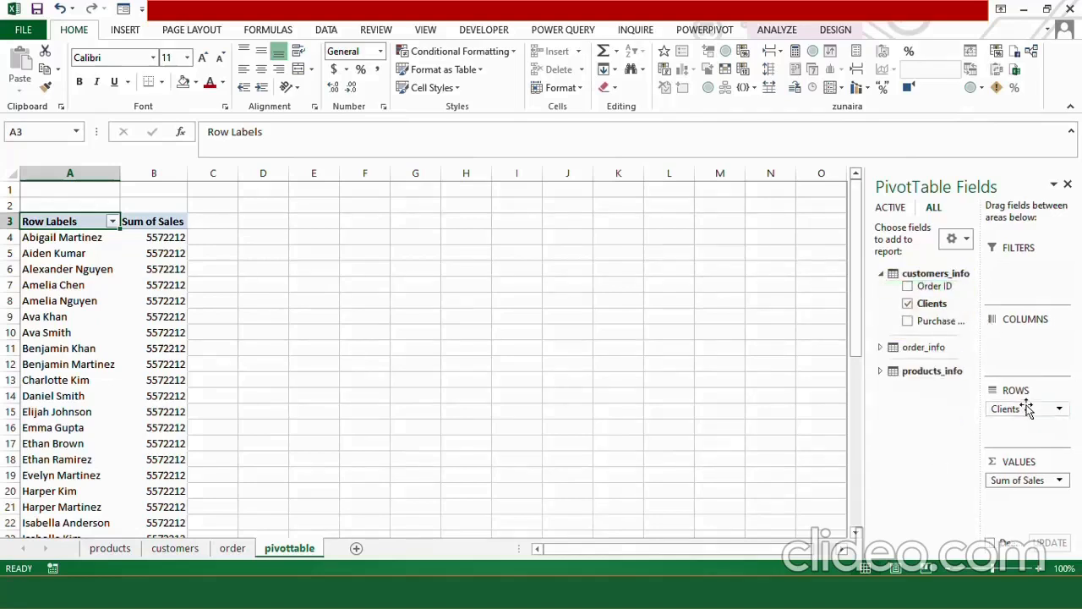
{"action": "left_click_drag", "start_coordinate": [1027, 409], "coordinate": [940, 330]}
{"action": "left_click_drag", "start_coordinate": [1028, 480], "coordinate": [928, 320]}
Step: Open the Power Pivot data model, look through the products_info, customers_info and order_info tables, and show them in Diagram View
{"action": "left_click", "coordinate": [718, 31]}
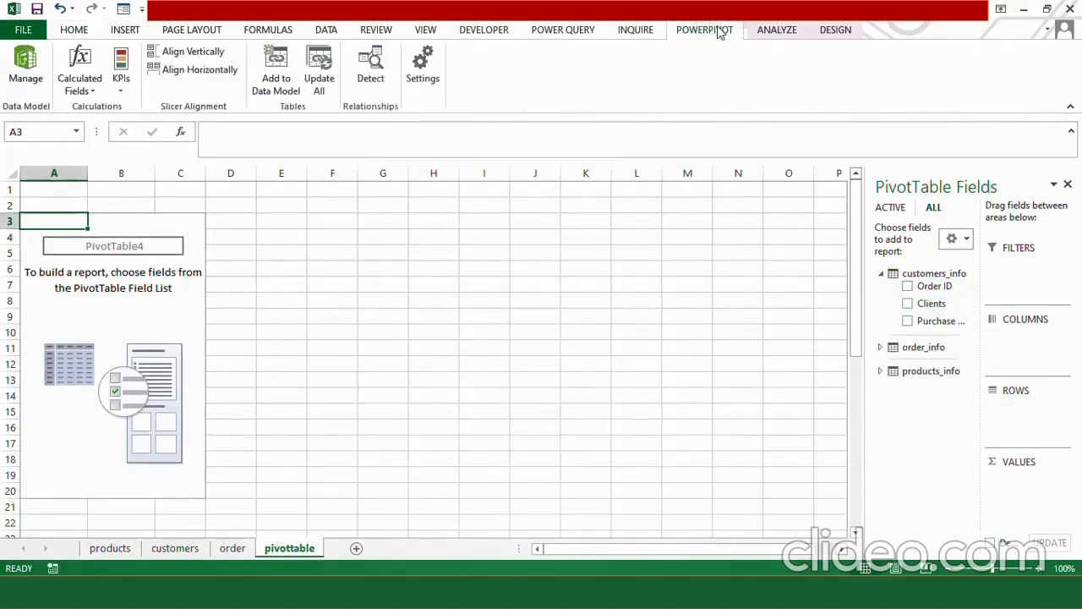
{"action": "left_click", "coordinate": [28, 72]}
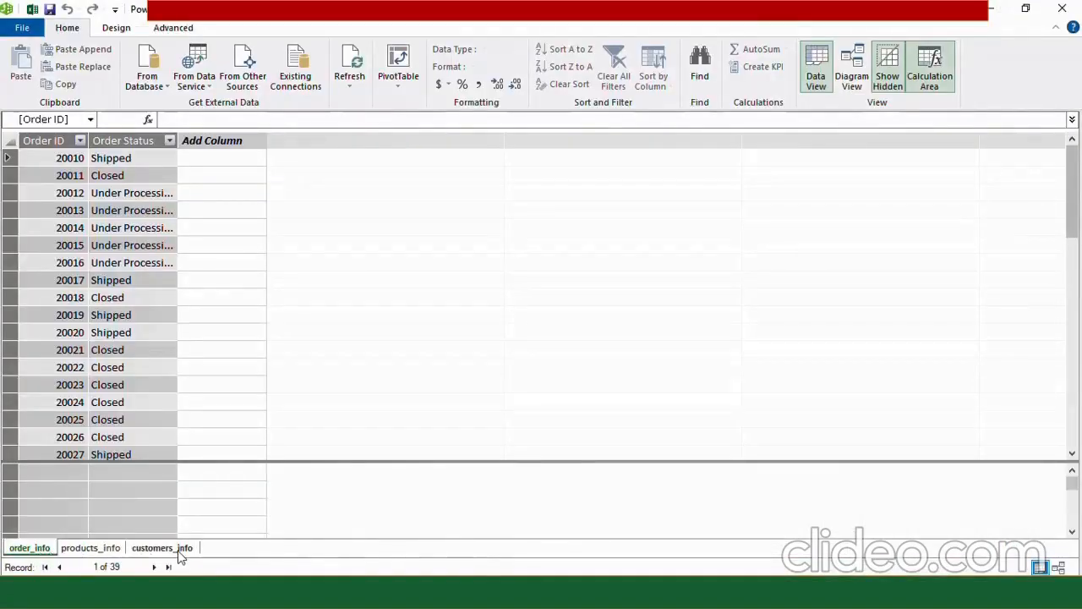
{"action": "left_click", "coordinate": [100, 549]}
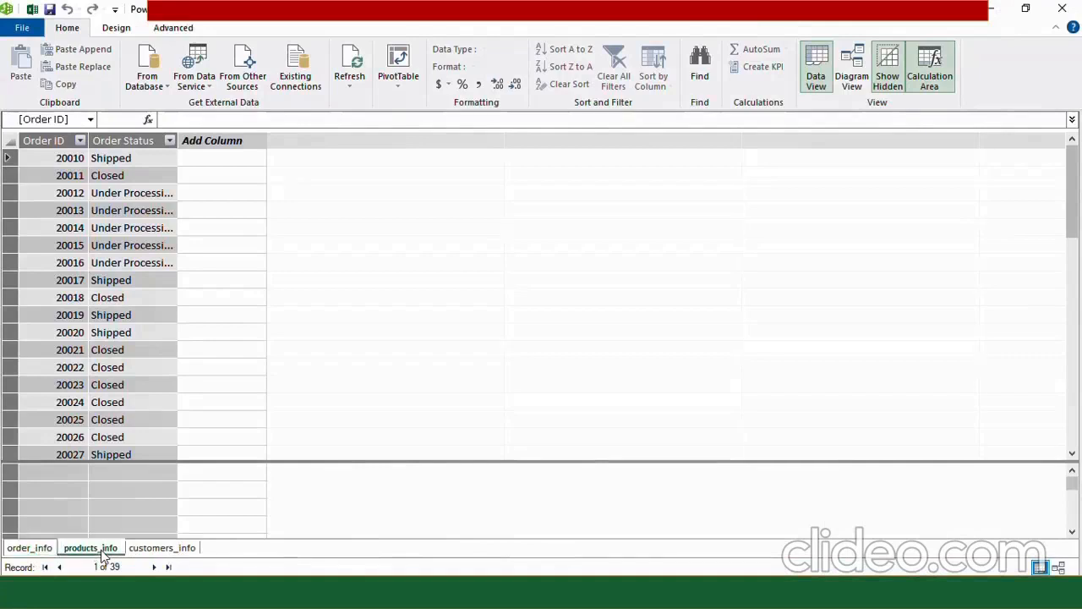
{"action": "left_click", "coordinate": [161, 549]}
{"action": "left_click", "coordinate": [30, 548]}
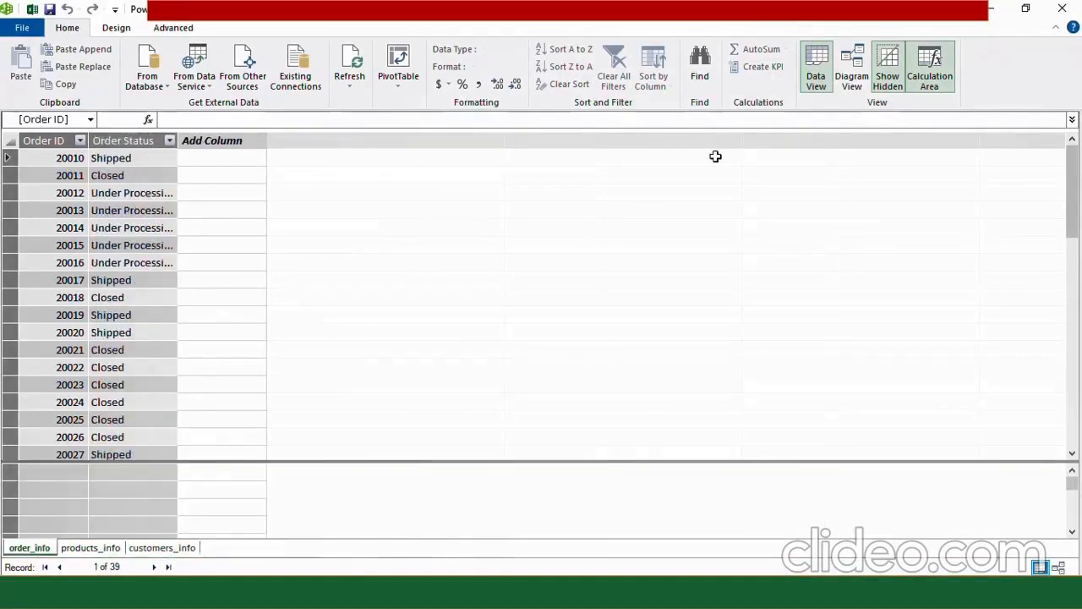
{"action": "left_click", "coordinate": [853, 81]}
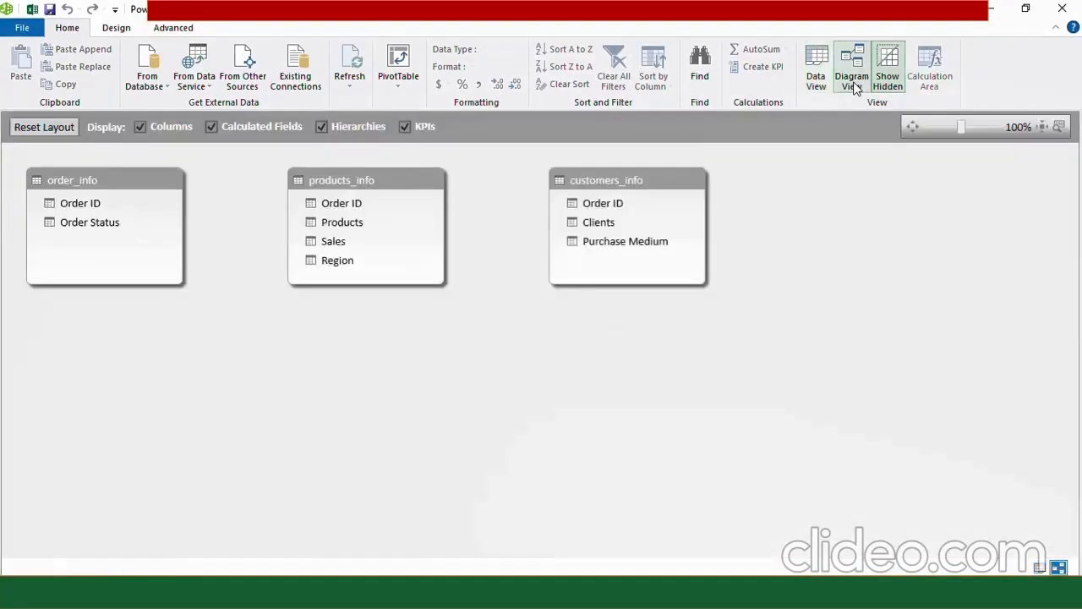
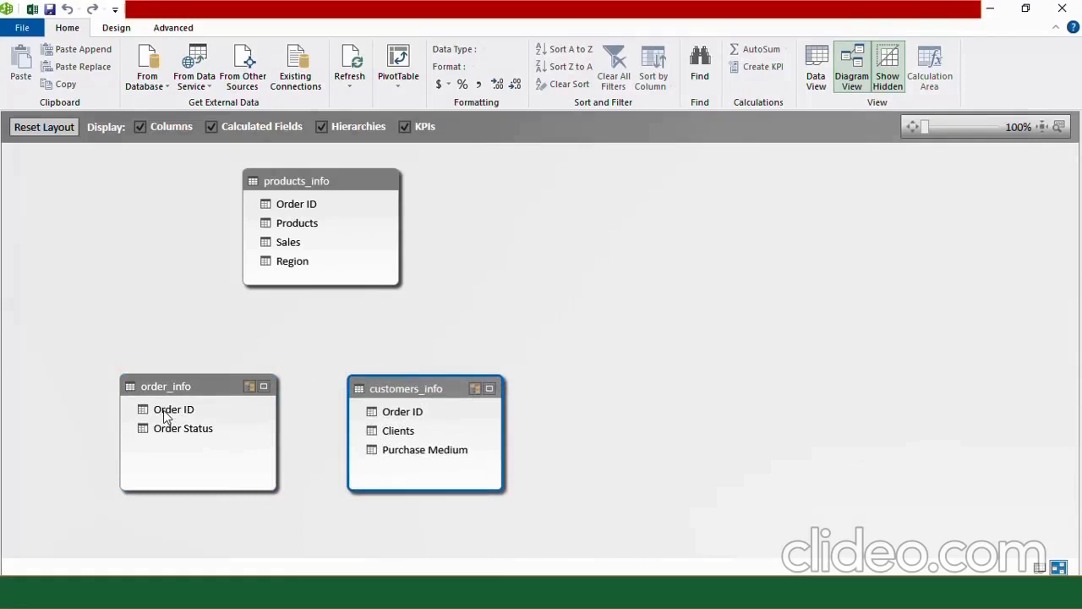
Step: Relate order_info to the lookup table products_info through Order ID and check the relationship's settings
{"action": "left_click_drag", "start_coordinate": [166, 414], "coordinate": [302, 200]}
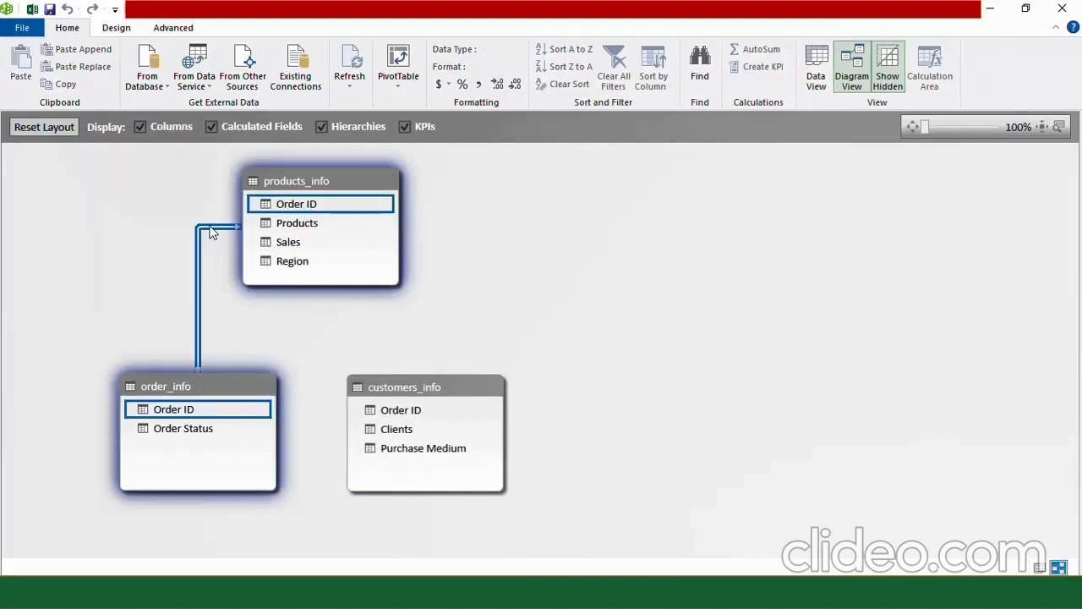
{"action": "double_click", "coordinate": [213, 233]}
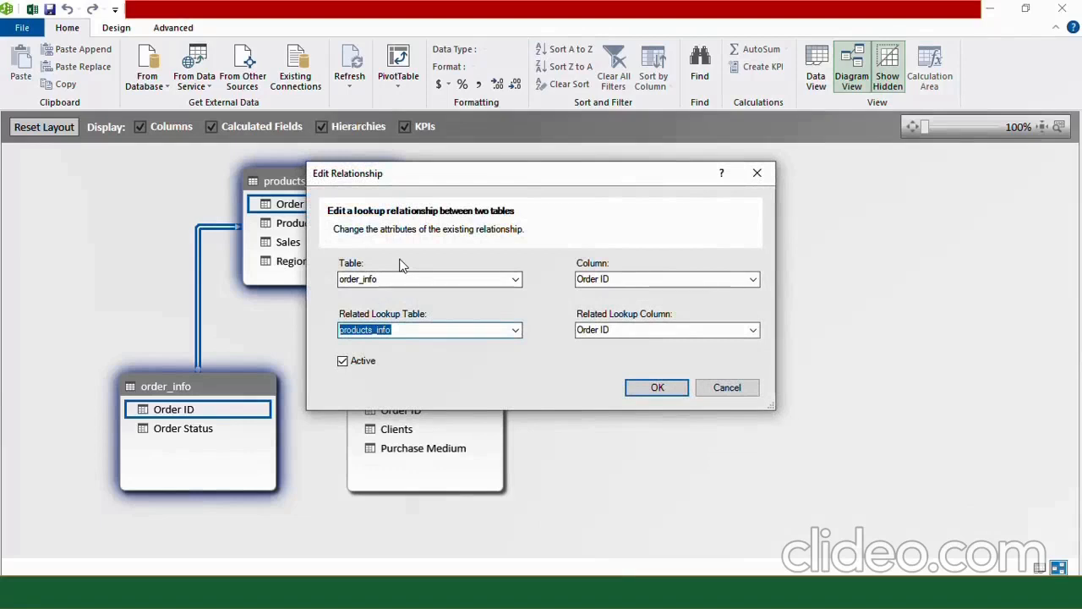
{"action": "left_click", "coordinate": [658, 388]}
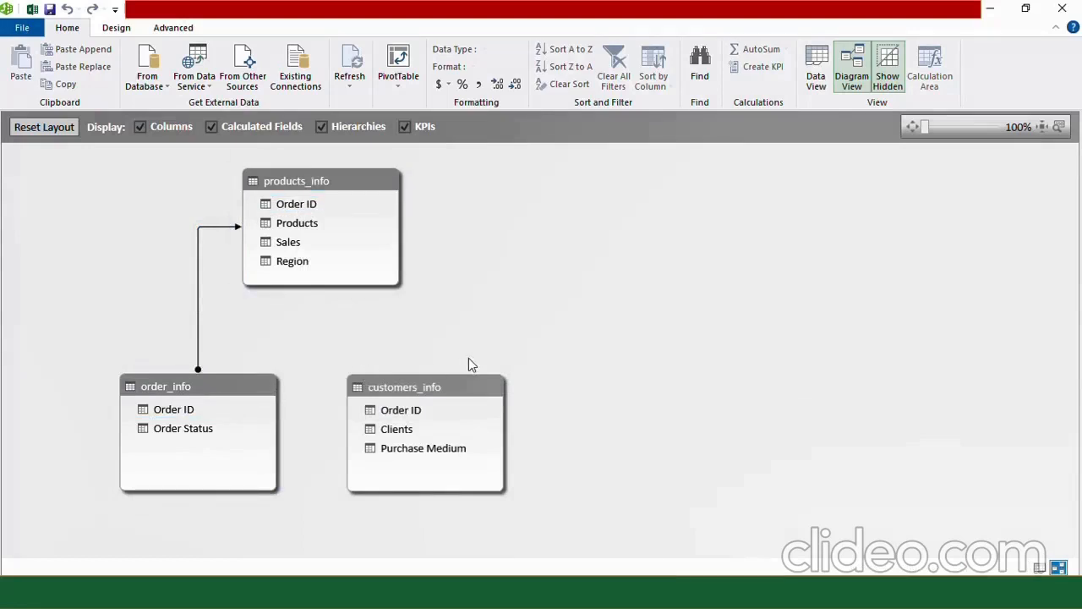
Step: Relate customers_info to the lookup table products_info through Order ID and check the relationship's settings
{"action": "left_click", "coordinate": [418, 413]}
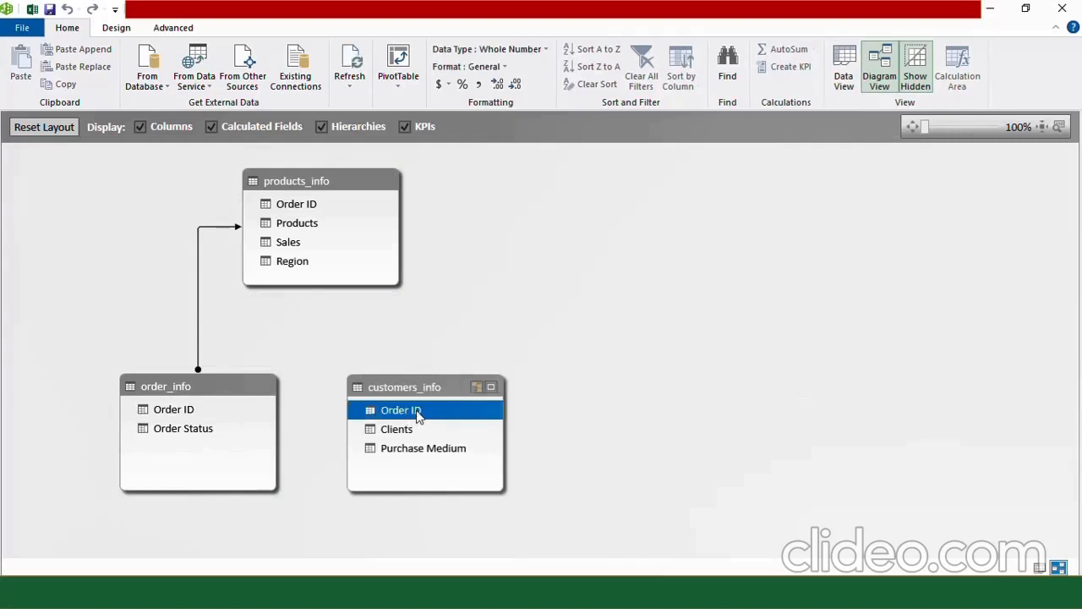
{"action": "left_click_drag", "start_coordinate": [418, 412], "coordinate": [314, 200]}
{"action": "left_click", "coordinate": [320, 336]}
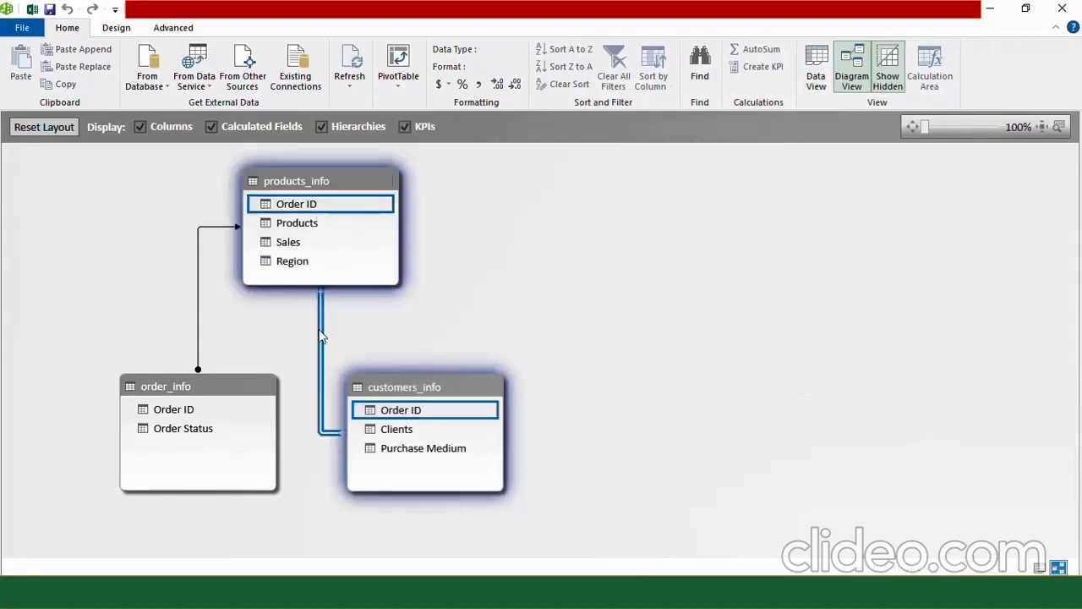
{"action": "double_click", "coordinate": [320, 337]}
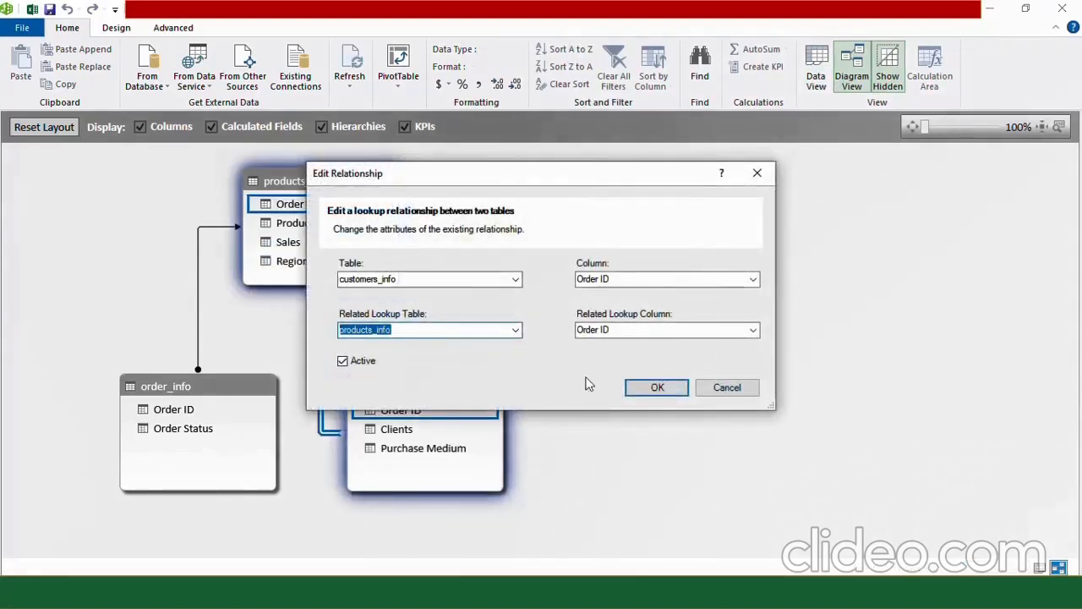
{"action": "left_click", "coordinate": [655, 389]}
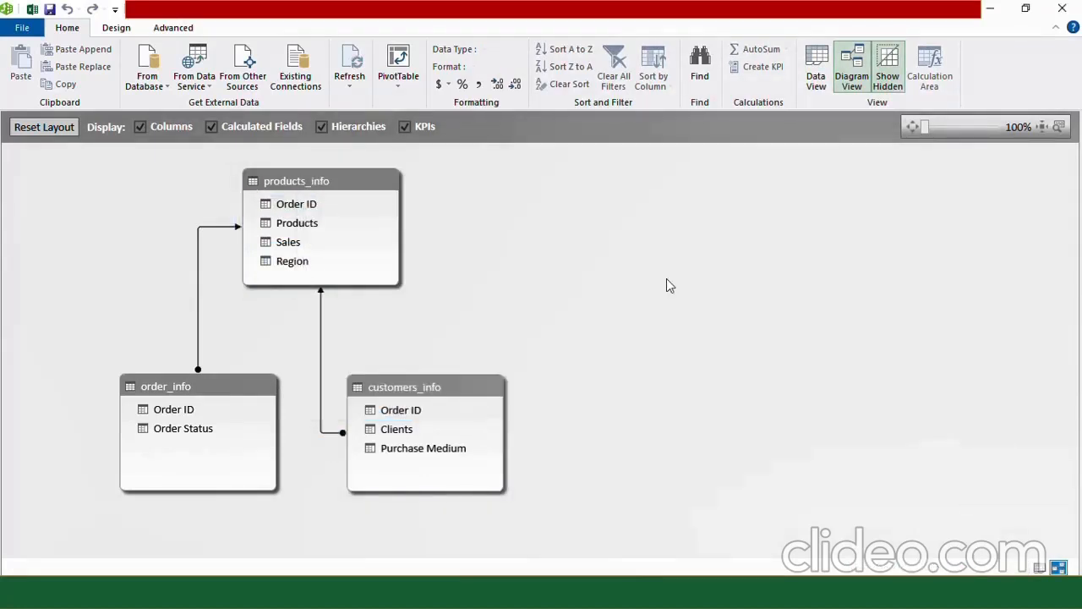
Step: Return to the Excel workbook, try Clients as rows with Sales as values in the PivotTable, and remove both fields
{"action": "left_click", "coordinate": [991, 8]}
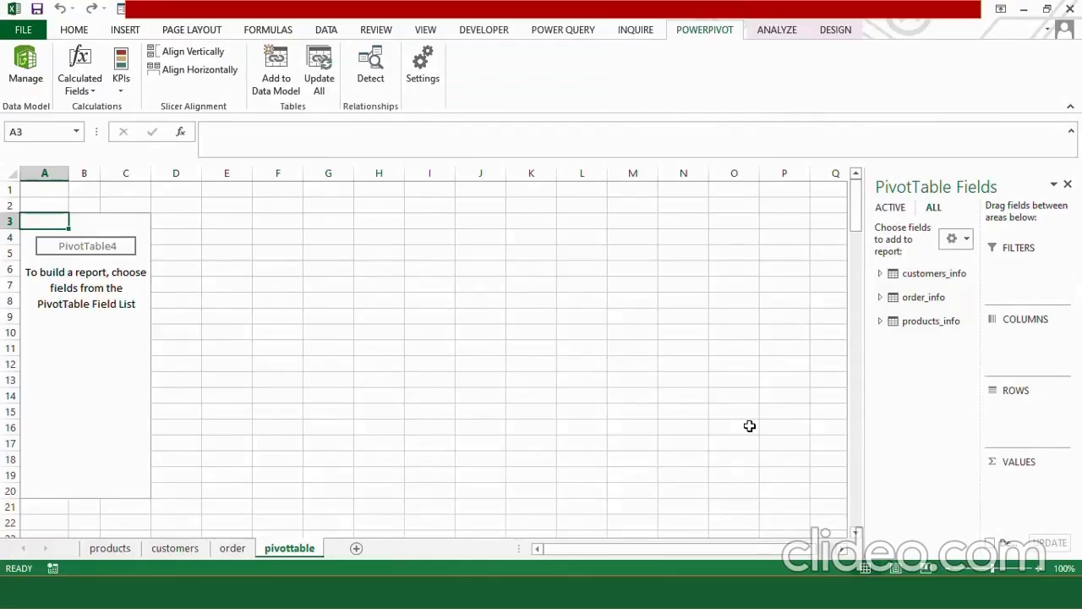
{"action": "left_click", "coordinate": [880, 273]}
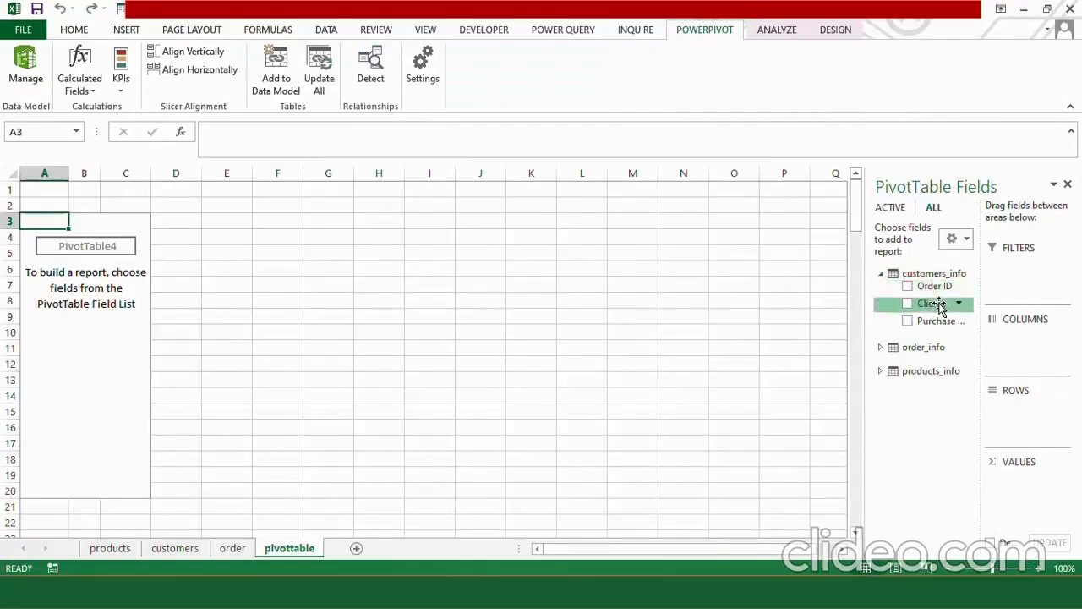
{"action": "left_click_drag", "start_coordinate": [940, 307], "coordinate": [1029, 417]}
{"action": "left_click", "coordinate": [879, 372]}
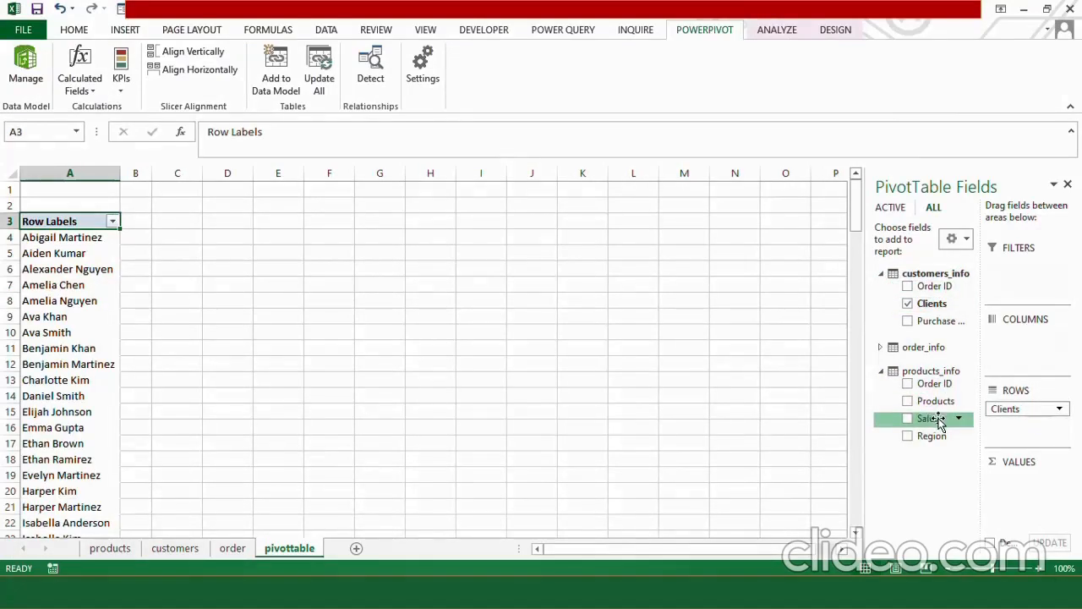
{"action": "left_click_drag", "start_coordinate": [940, 420], "coordinate": [1031, 494]}
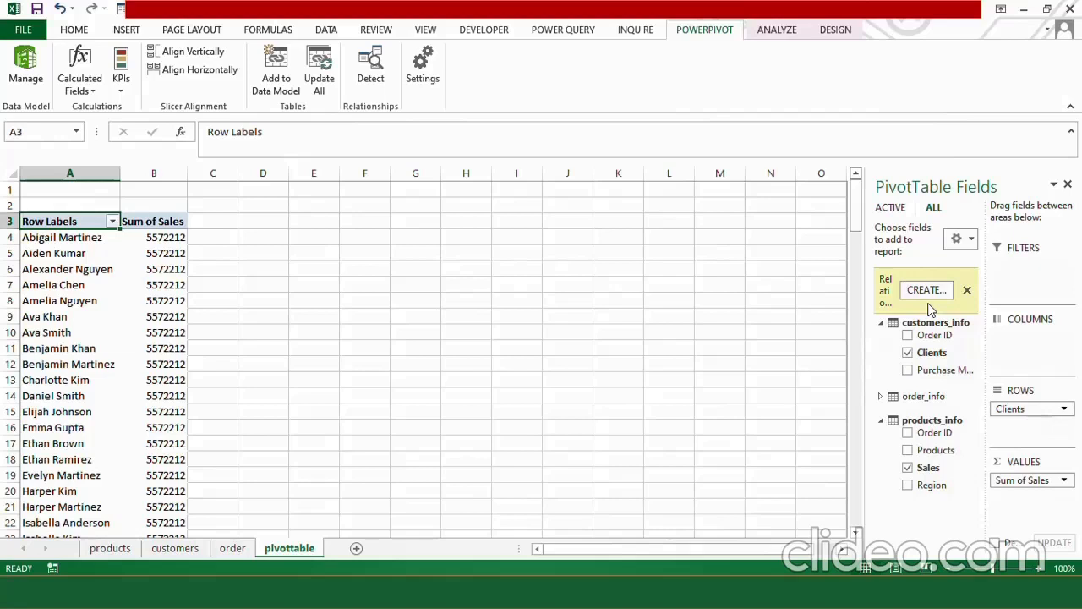
{"action": "left_click_drag", "start_coordinate": [1021, 475], "coordinate": [923, 279]}
{"action": "left_click_drag", "start_coordinate": [1031, 411], "coordinate": [931, 304]}
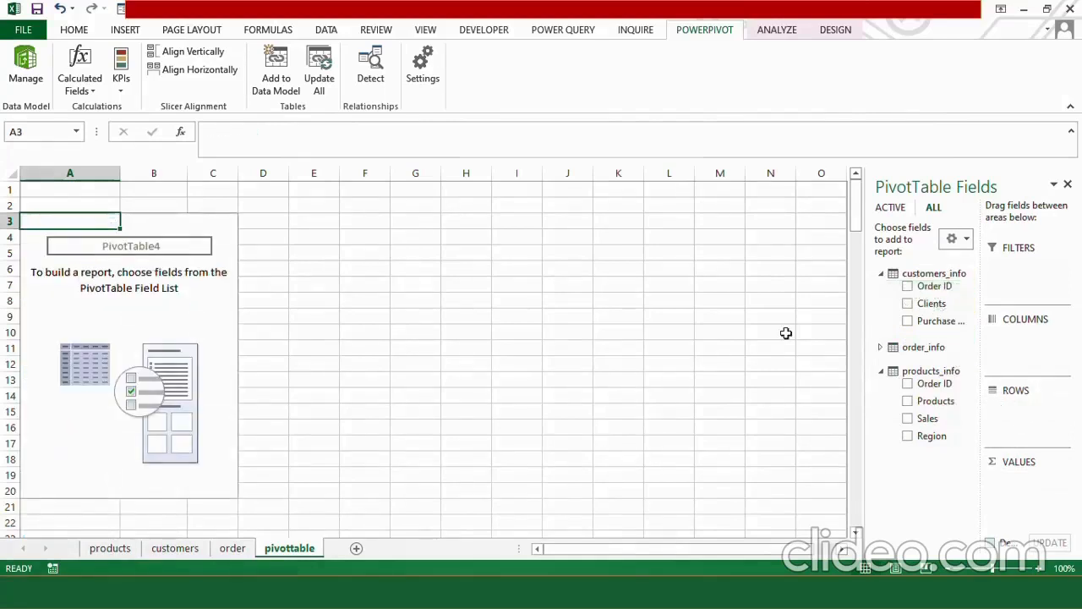
Step: Switch to the Power Pivot diagram and delete the relationship between customers_info and products_info
{"action": "mouse_move", "coordinate": [330, 592]}
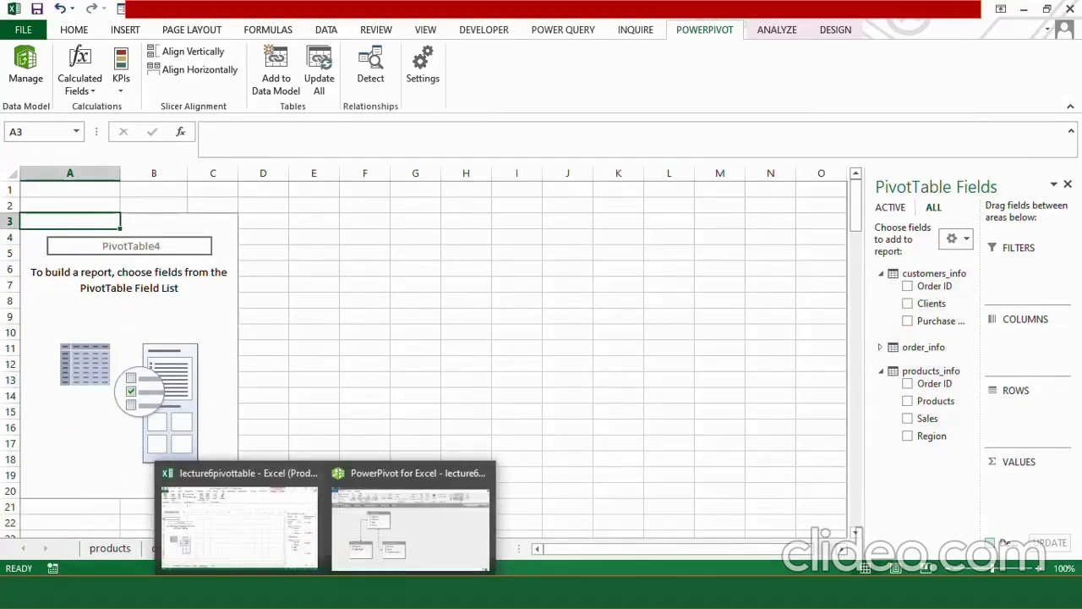
{"action": "left_click", "coordinate": [438, 552]}
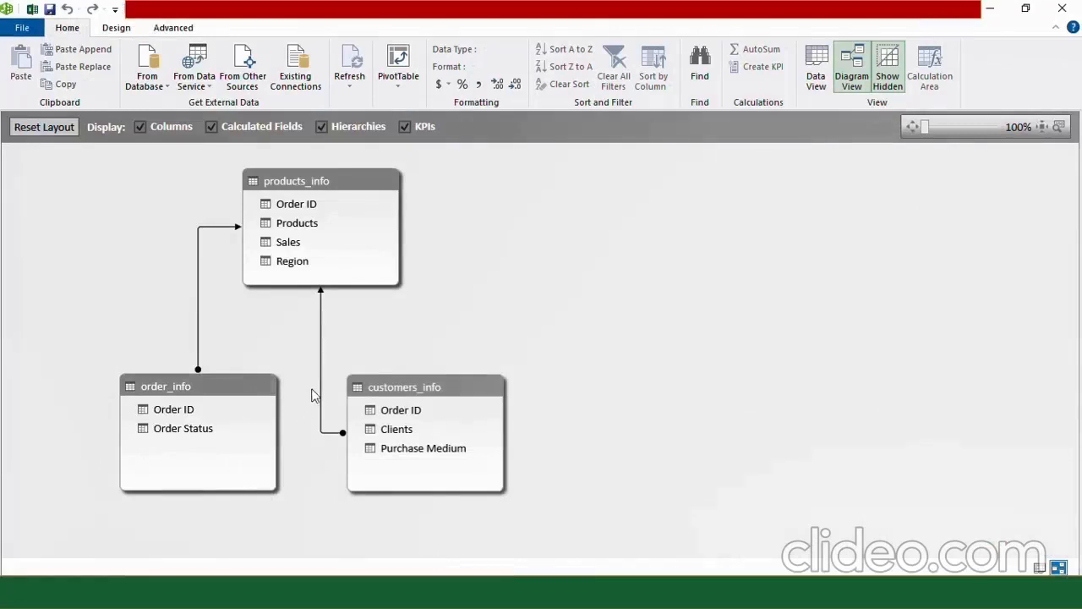
{"action": "left_click", "coordinate": [320, 396]}
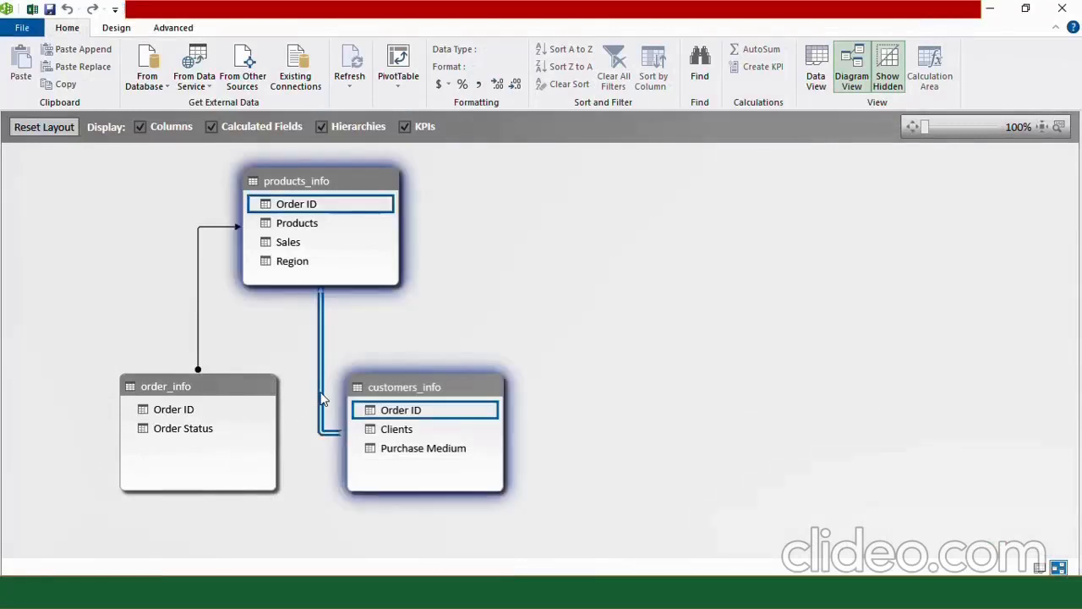
{"action": "key", "text": "Delete"}
{"action": "left_click", "coordinate": [505, 321]}
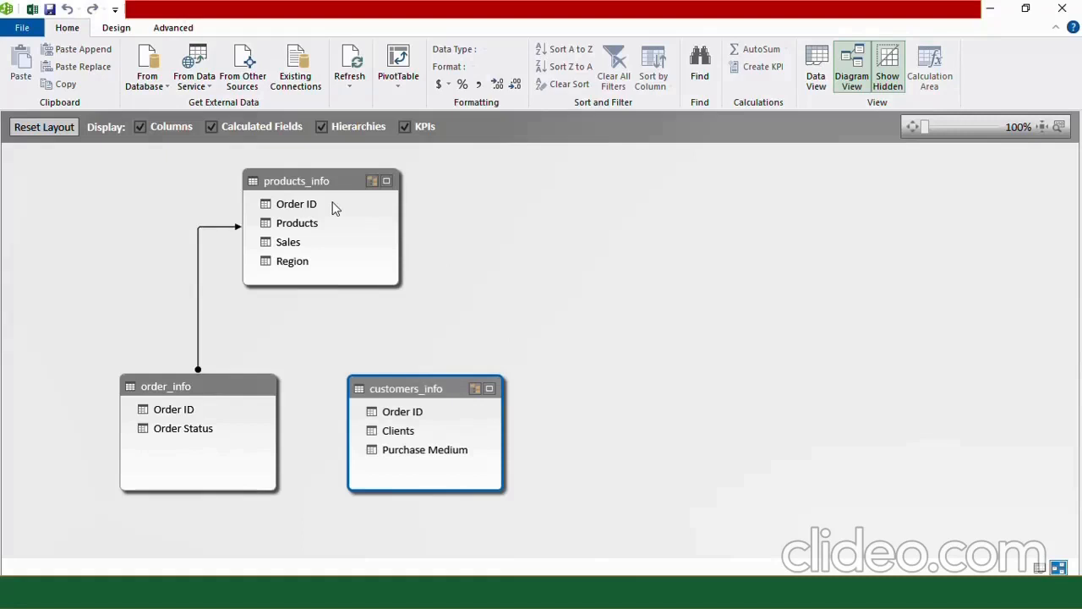
Step: Relate products_info to the lookup table customers_info through Order ID and check the relationship's settings
{"action": "left_click_drag", "start_coordinate": [335, 209], "coordinate": [402, 408]}
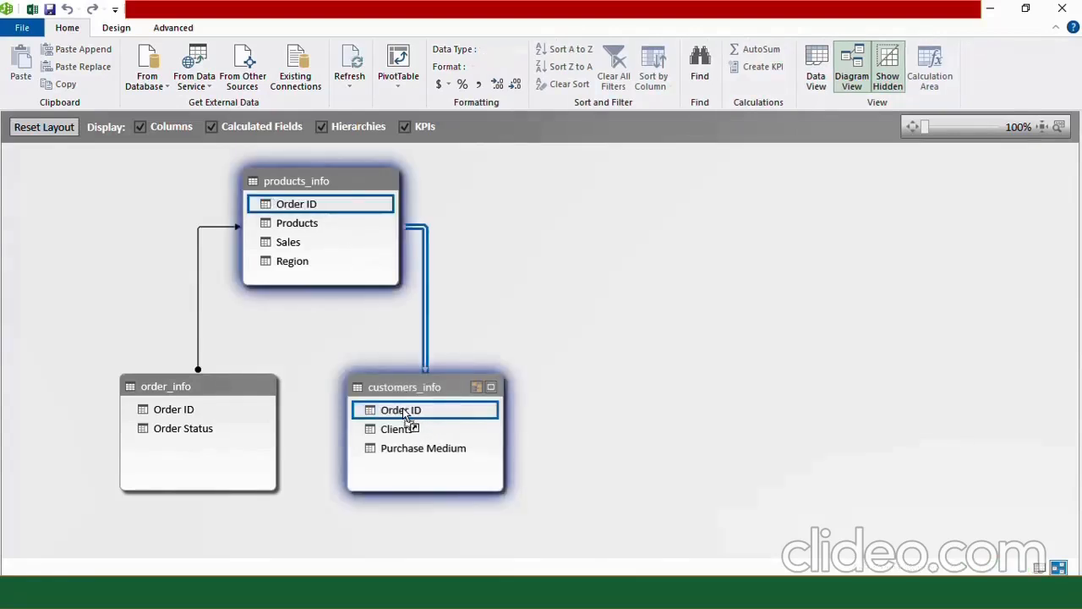
{"action": "double_click", "coordinate": [427, 321]}
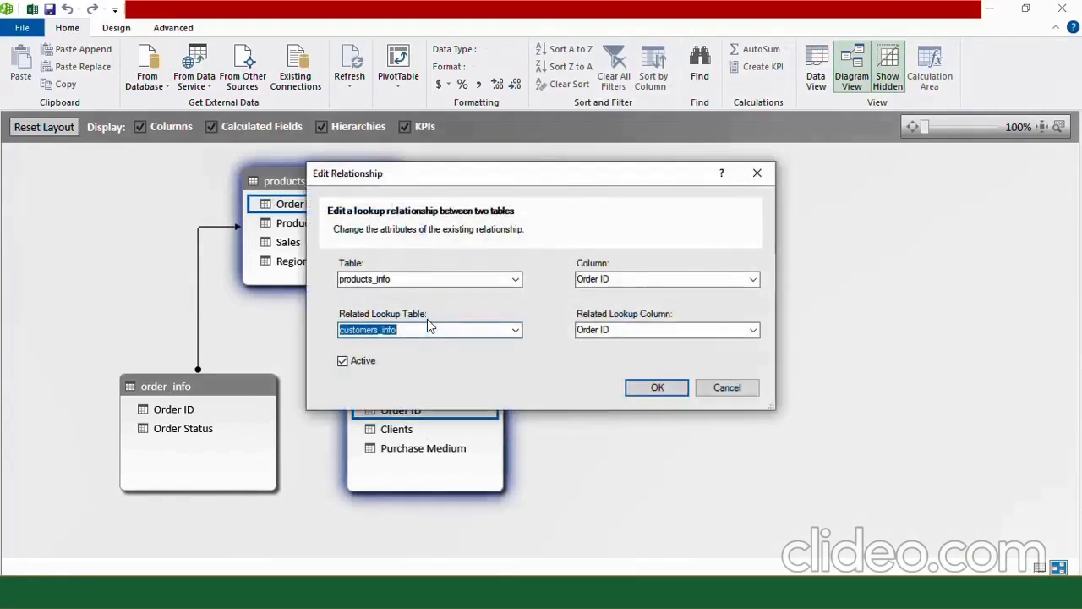
{"action": "left_click", "coordinate": [658, 387]}
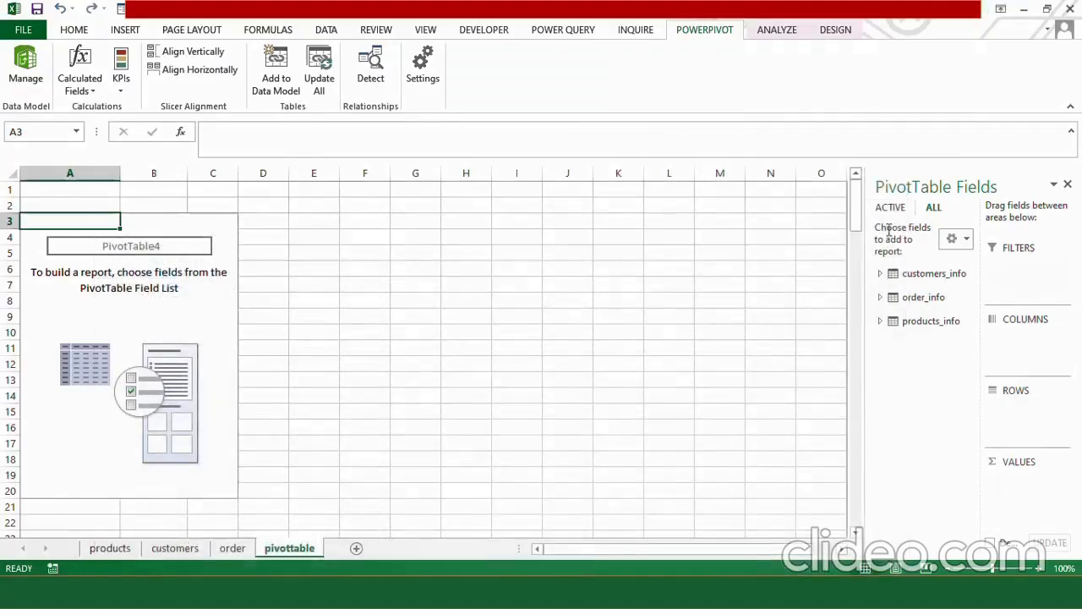
Step: Back in the Excel workbook, set Sales from products_info as PivotTable values and Clients from customers_info as rows
{"action": "left_click", "coordinate": [881, 273]}
{"action": "left_click", "coordinate": [881, 370]}
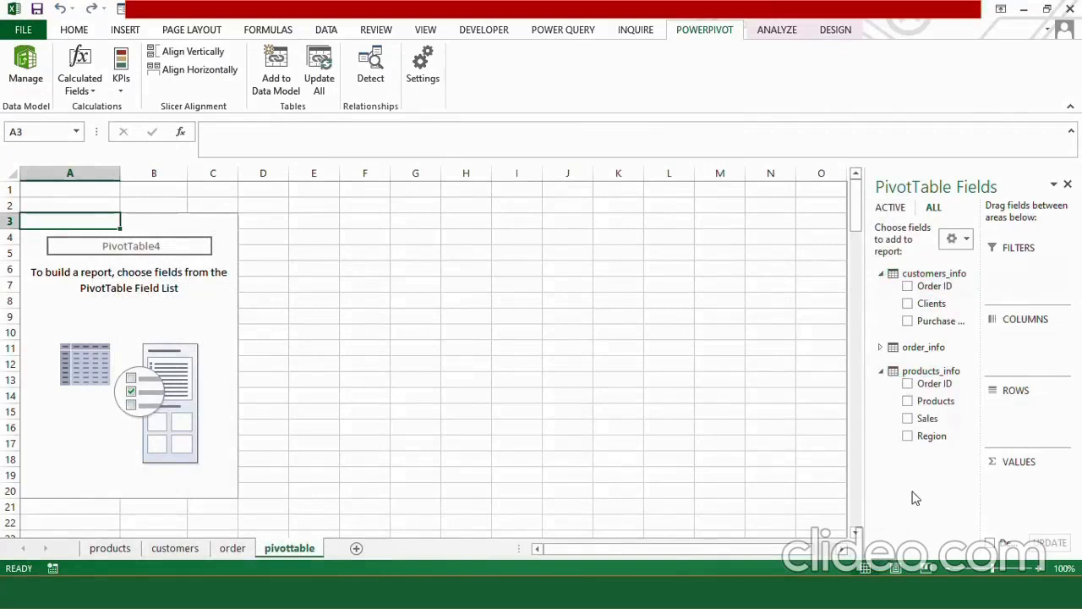
{"action": "left_click_drag", "start_coordinate": [928, 418], "coordinate": [1025, 496]}
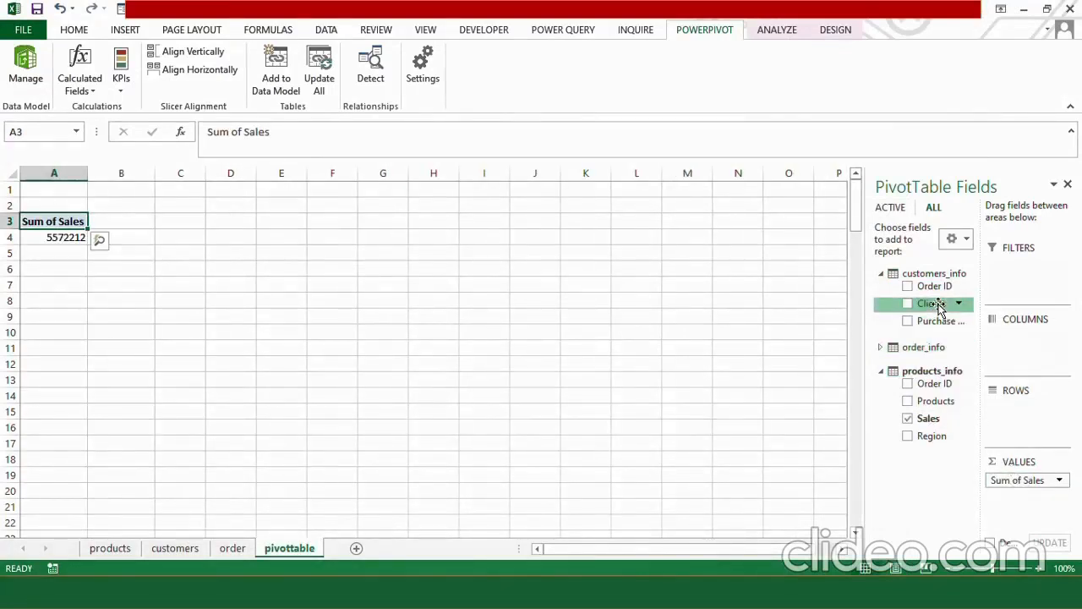
{"action": "left_click_drag", "start_coordinate": [939, 309], "coordinate": [1023, 423]}
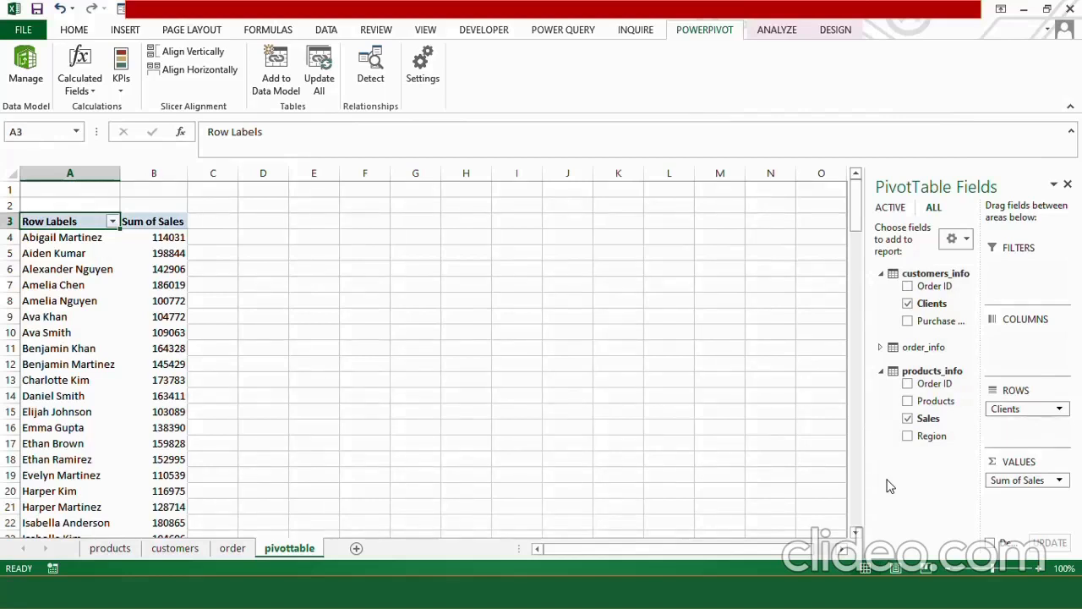
Step: Add Products from products_info as the PivotTable's report filter and, with multiple selection enabled, filter it to AeroFlare Series only
{"action": "left_click_drag", "start_coordinate": [934, 401], "coordinate": [1026, 277]}
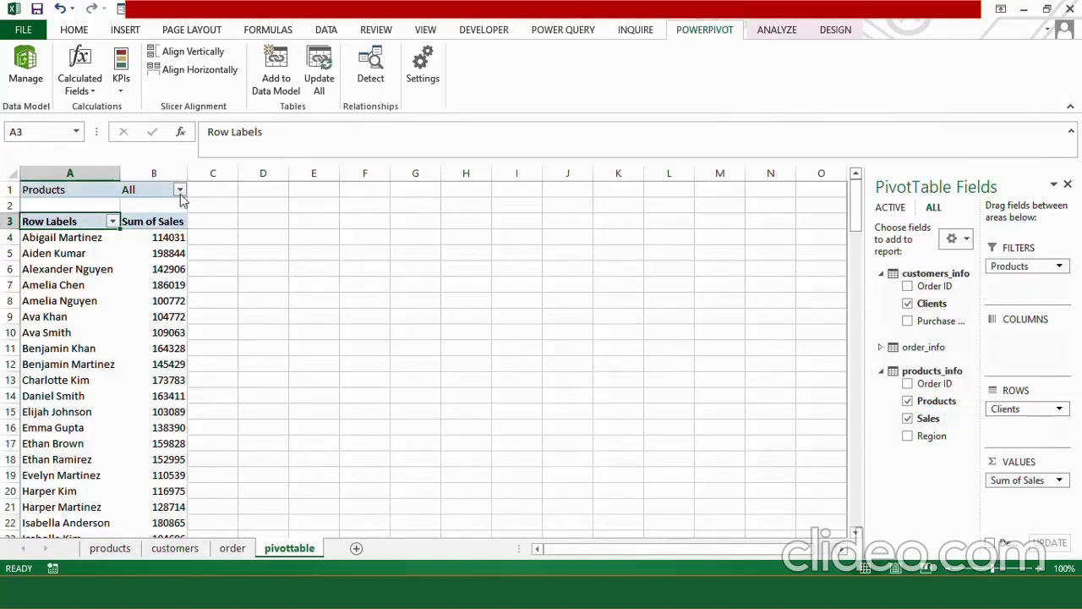
{"action": "left_click", "coordinate": [180, 191]}
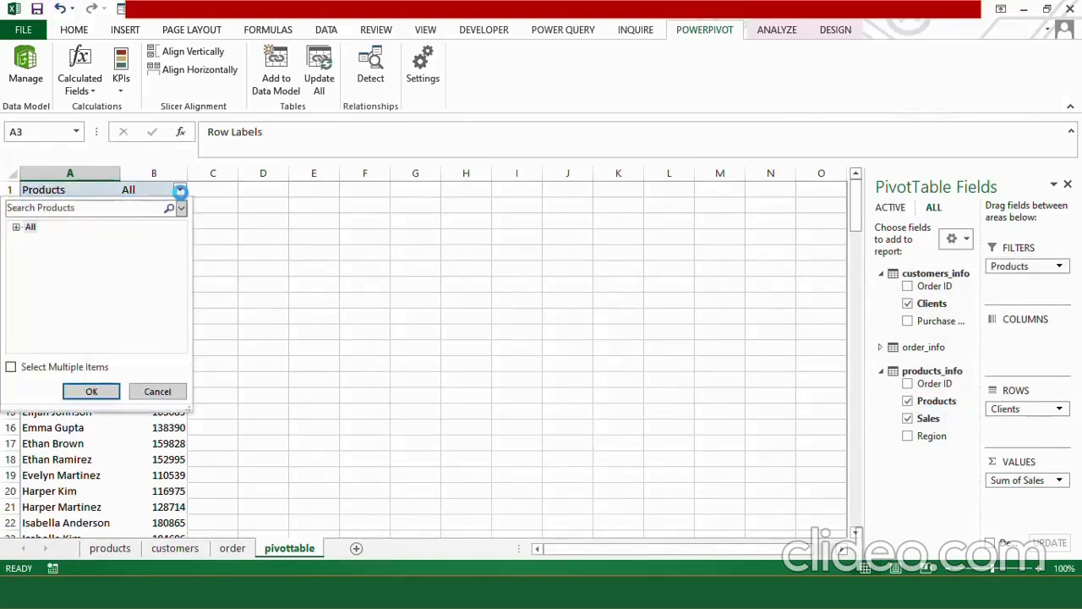
{"action": "left_click", "coordinate": [16, 227]}
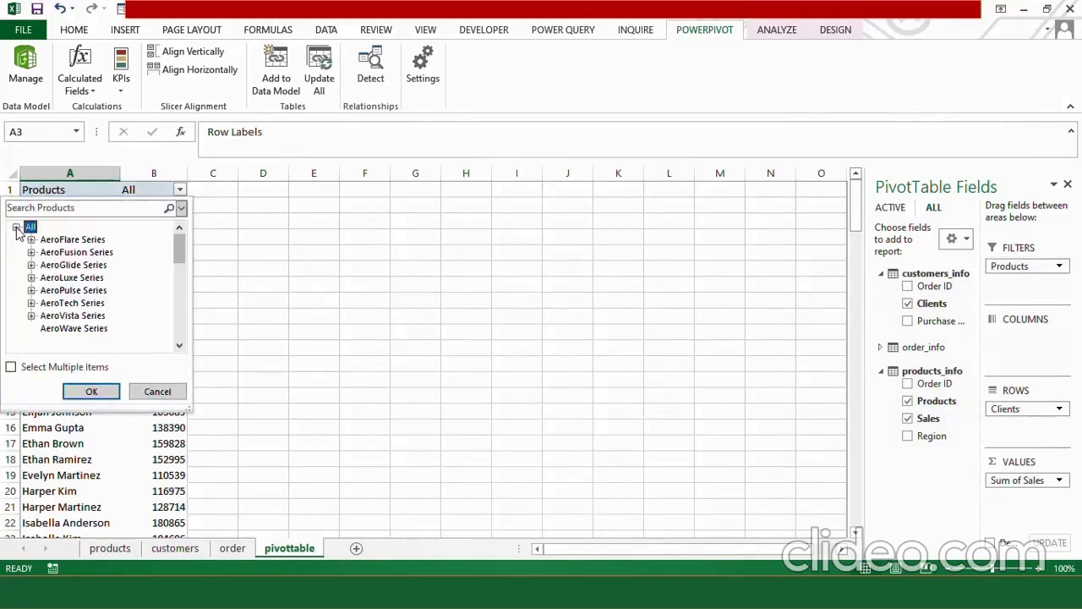
{"action": "left_click", "coordinate": [11, 369]}
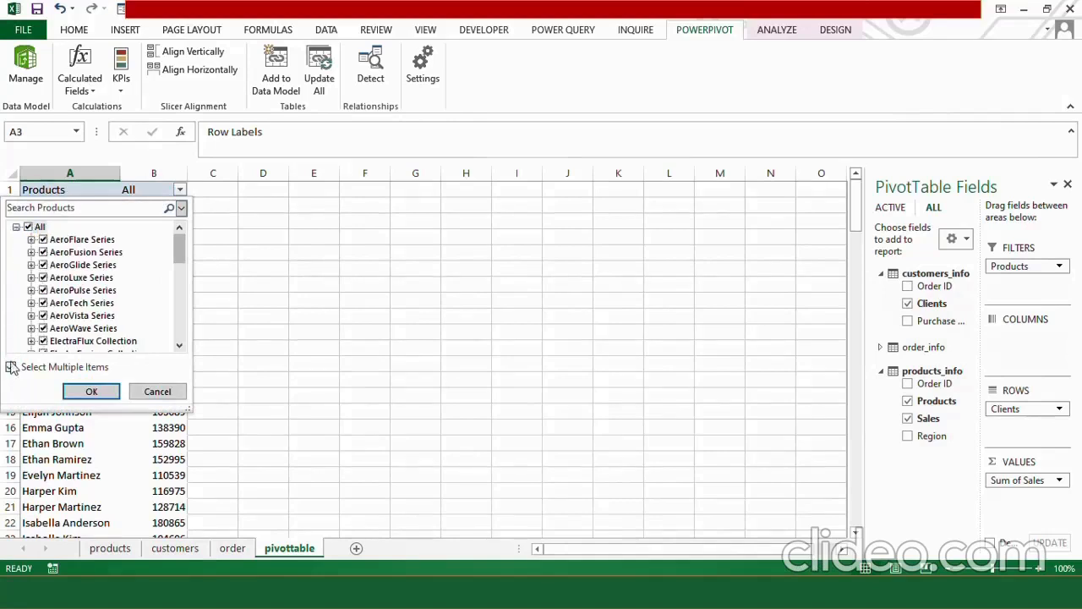
{"action": "left_click", "coordinate": [28, 228]}
{"action": "left_click", "coordinate": [44, 240]}
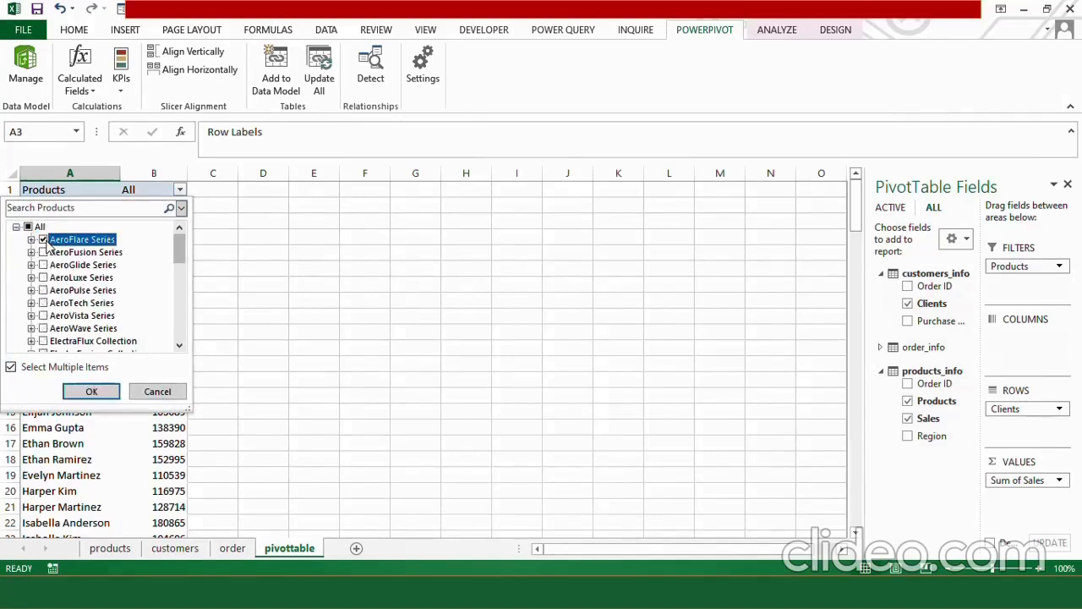
{"action": "left_click", "coordinate": [101, 389]}
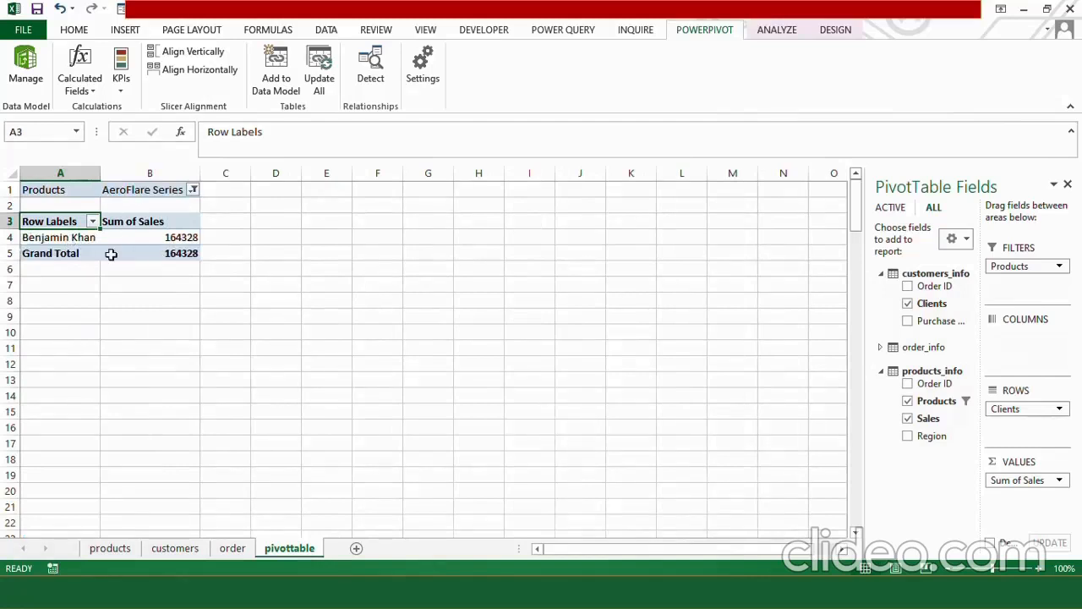
Step: Extend the PivotTable's Products filter to include several more products
{"action": "mouse_move", "coordinate": [123, 255]}
{"action": "left_click", "coordinate": [193, 190]}
{"action": "left_click", "coordinate": [97, 391]}
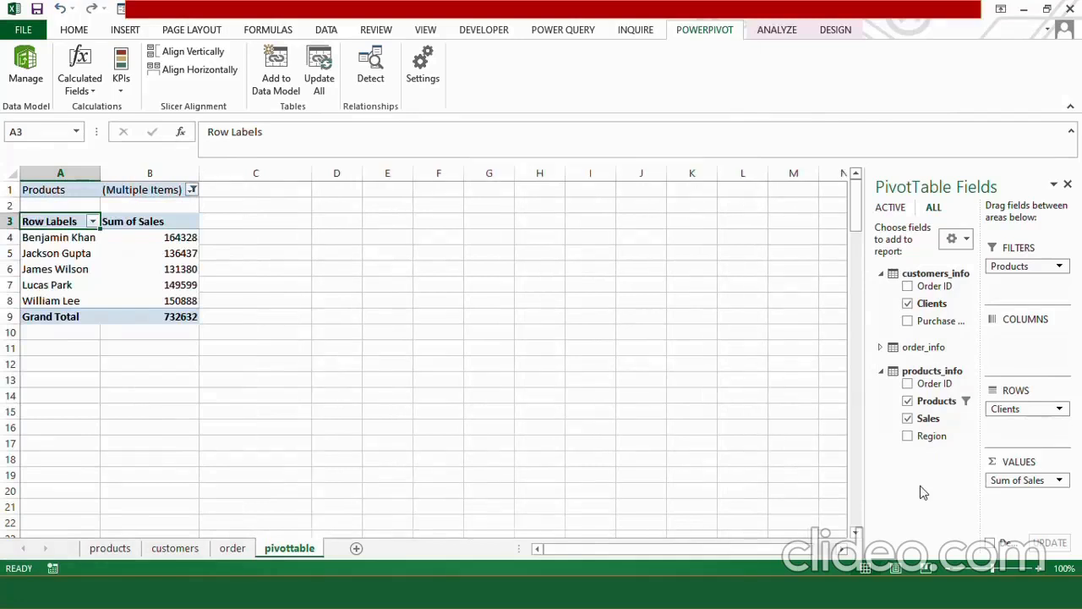
Step: Try Order Status from order_info as a second row field beneath Clients, and remove it from the PivotTable
{"action": "left_click", "coordinate": [880, 347]}
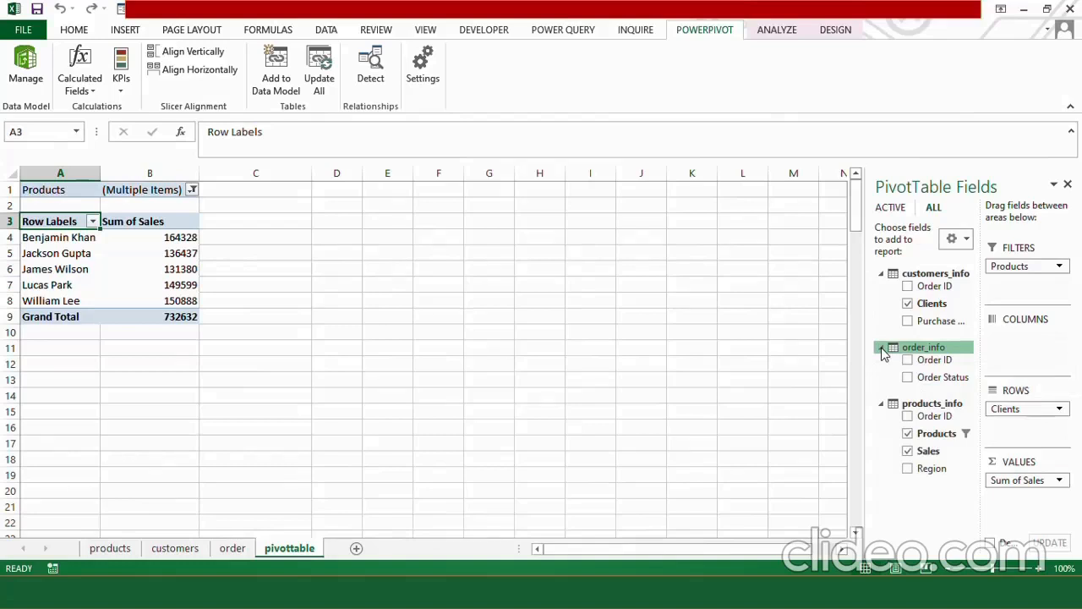
{"action": "left_click_drag", "start_coordinate": [932, 378], "coordinate": [1030, 433]}
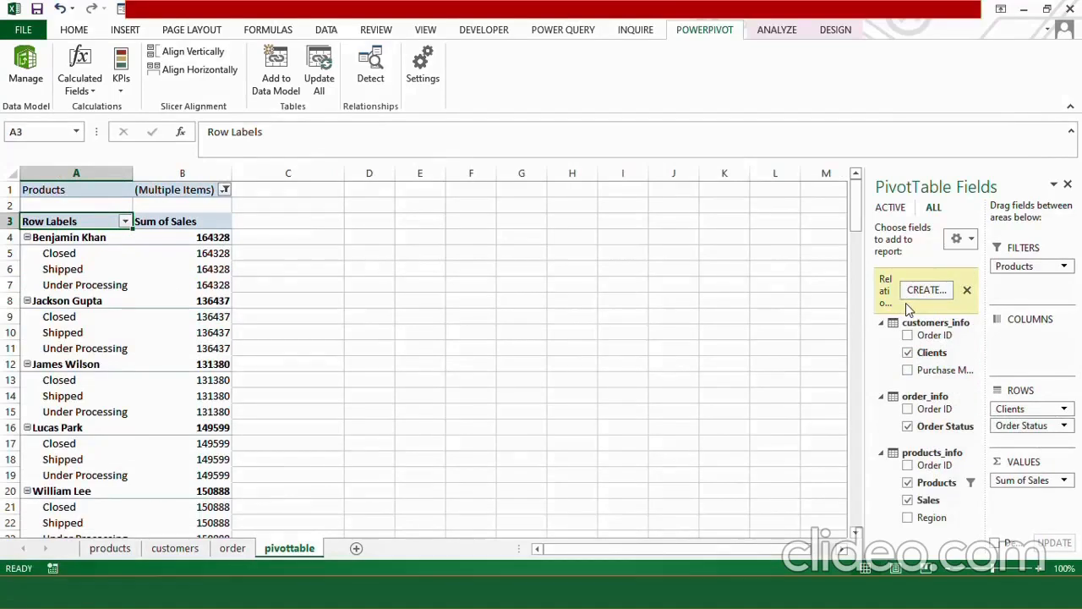
{"action": "left_click_drag", "start_coordinate": [1015, 425], "coordinate": [932, 407]}
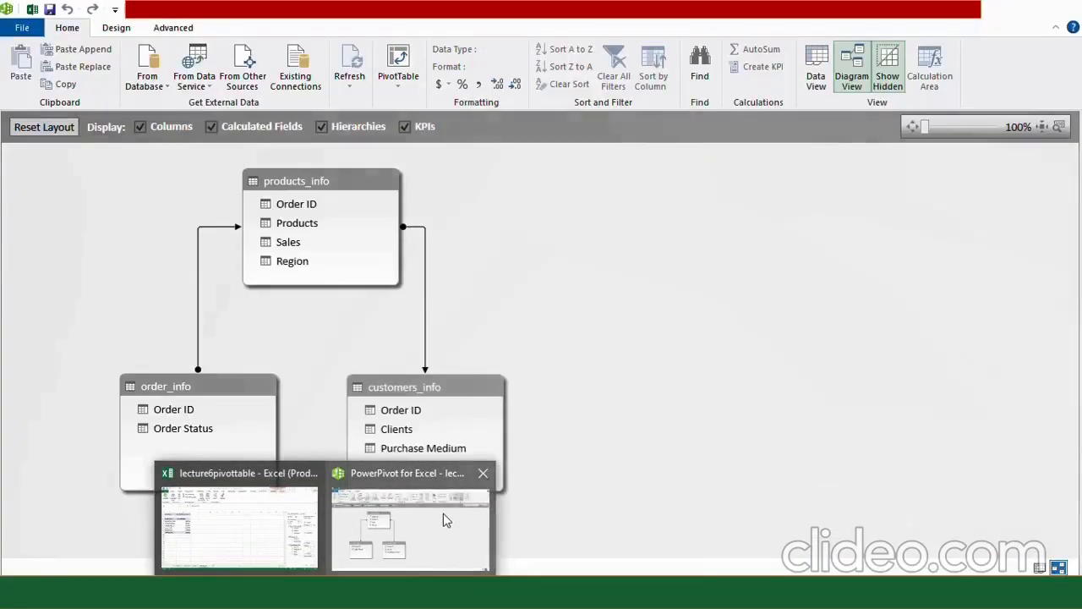
Step: Switch to the Power Pivot diagram and permanently delete the relationship between order_info and products_info
{"action": "left_click", "coordinate": [443, 513]}
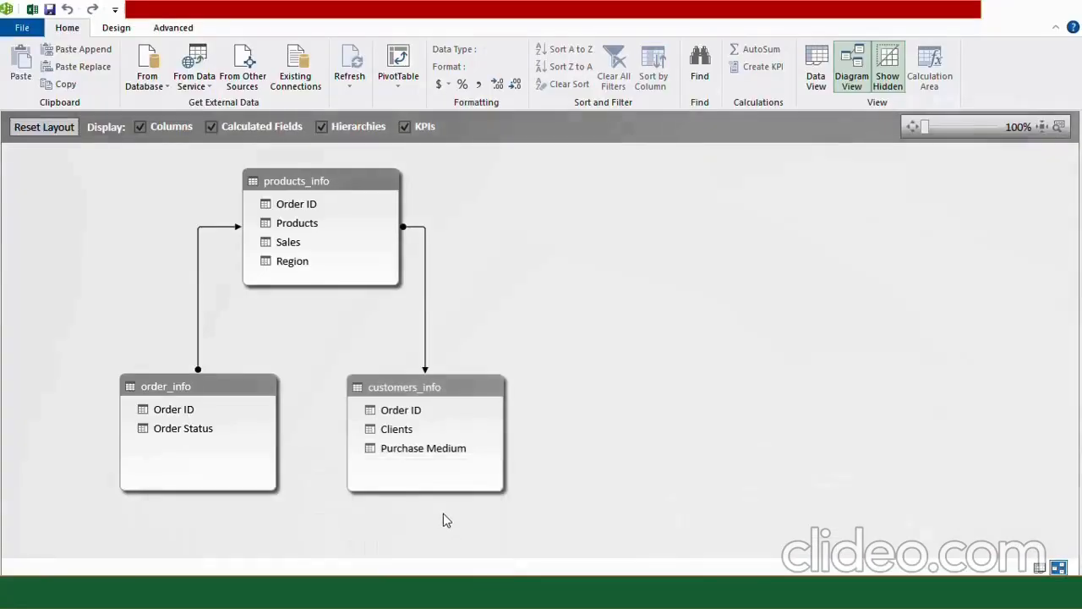
{"action": "left_click", "coordinate": [198, 331]}
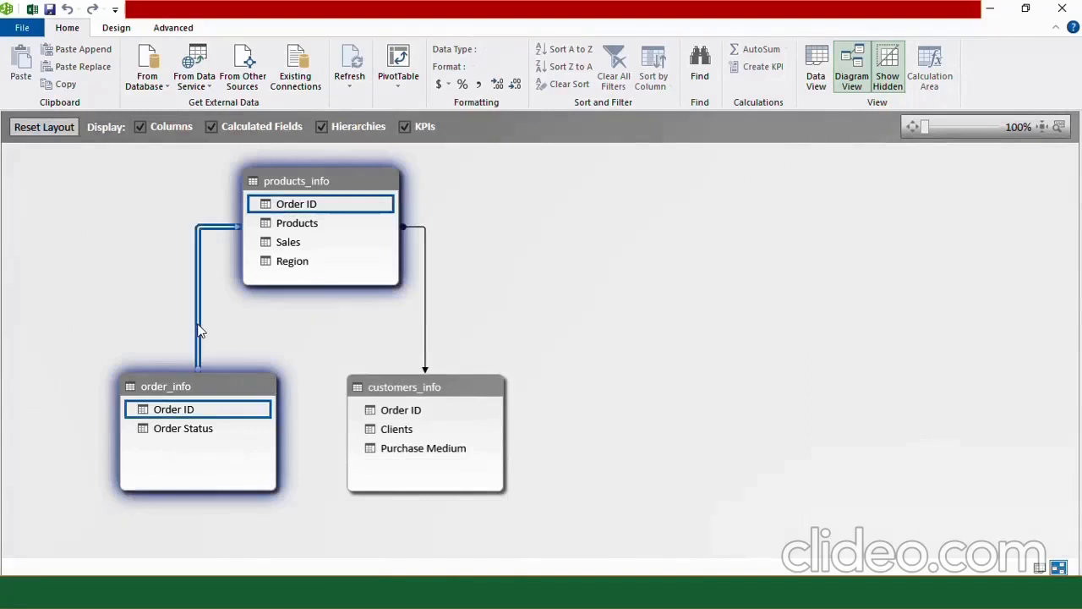
{"action": "key", "text": "Delete"}
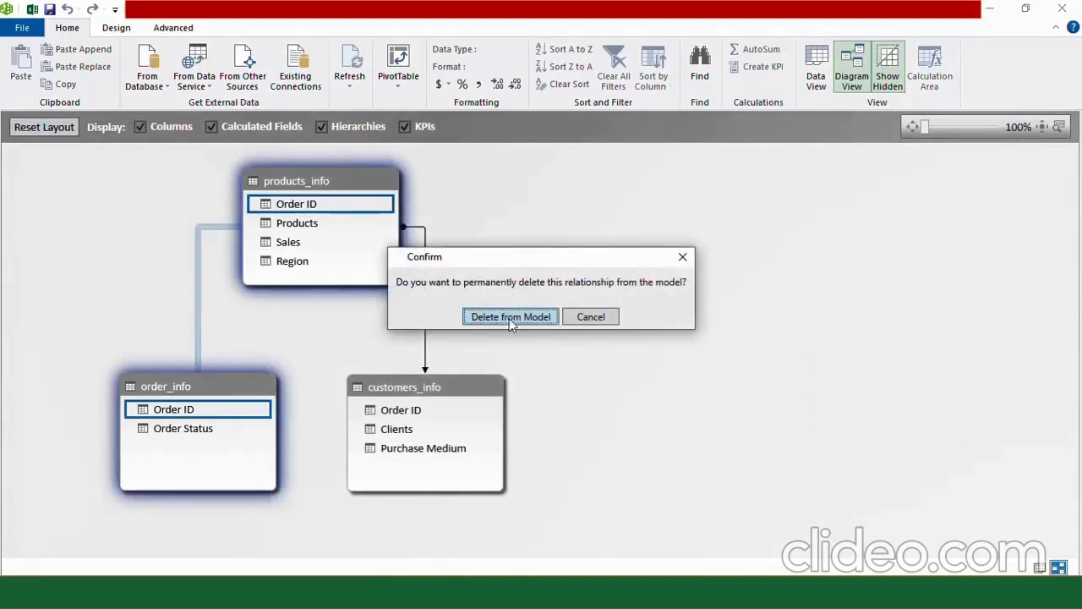
{"action": "left_click", "coordinate": [511, 317]}
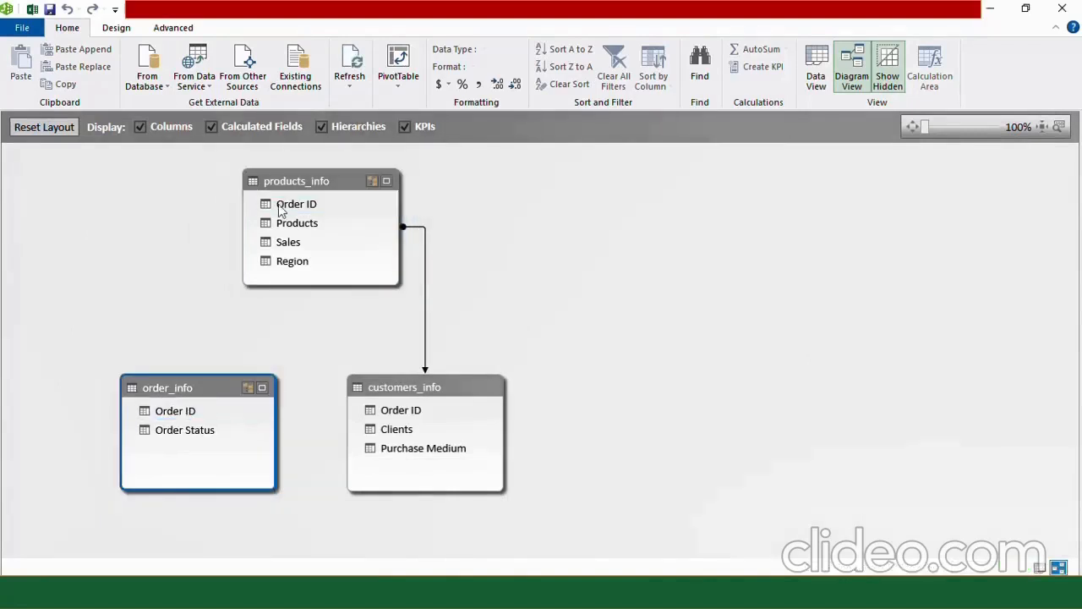
Step: Relate products_info to the lookup table order_info through Order ID and check the relationship's settings
{"action": "left_click_drag", "start_coordinate": [282, 211], "coordinate": [178, 409]}
{"action": "double_click", "coordinate": [198, 313]}
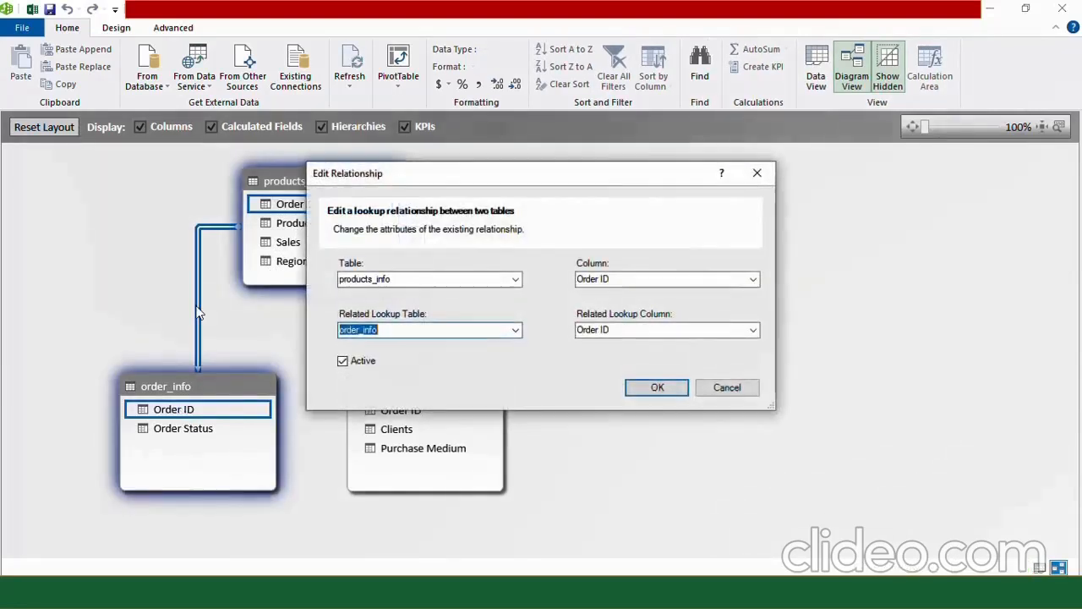
{"action": "left_click", "coordinate": [663, 387]}
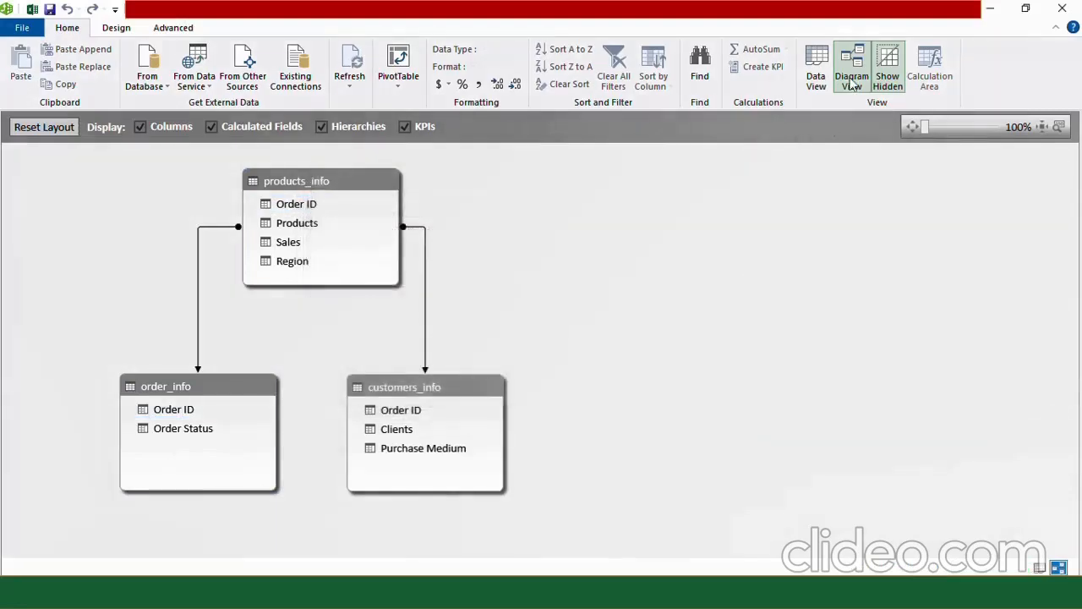
Step: Back in the Excel workbook, add Order Status from order_info to the PivotTable rows beneath Clients
{"action": "left_click", "coordinate": [990, 7]}
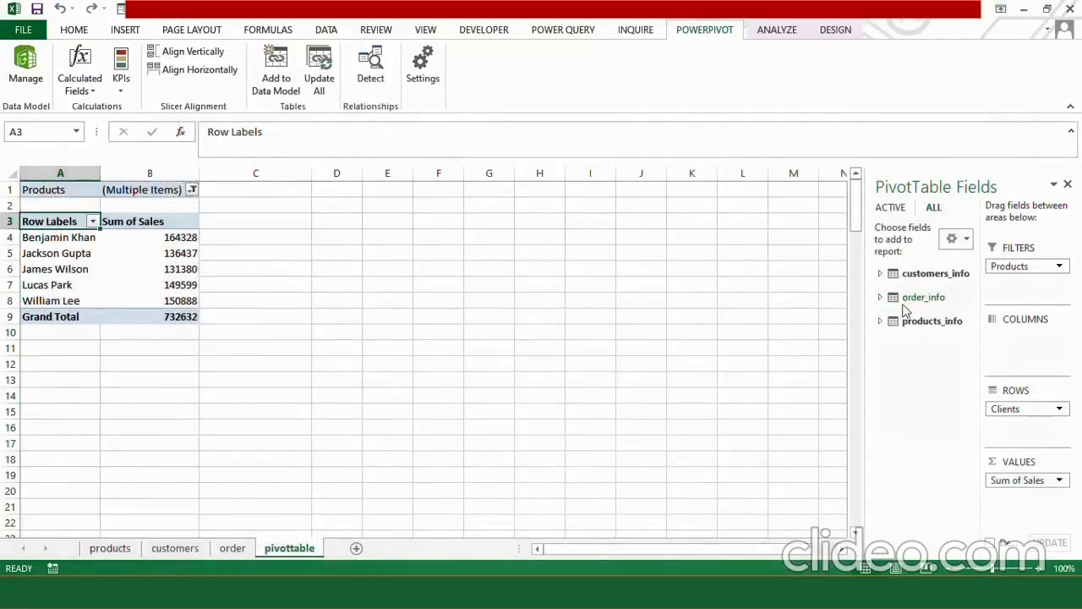
{"action": "left_click", "coordinate": [880, 296]}
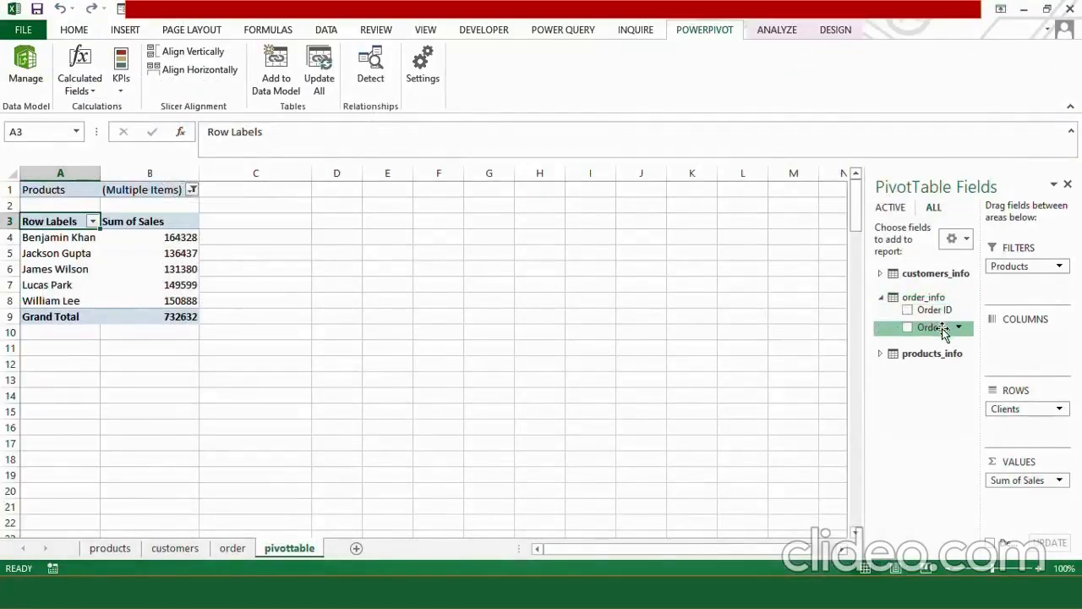
{"action": "left_click_drag", "start_coordinate": [944, 330], "coordinate": [1029, 433]}
{"action": "left_click_drag", "start_coordinate": [1028, 433], "coordinate": [1026, 429]}
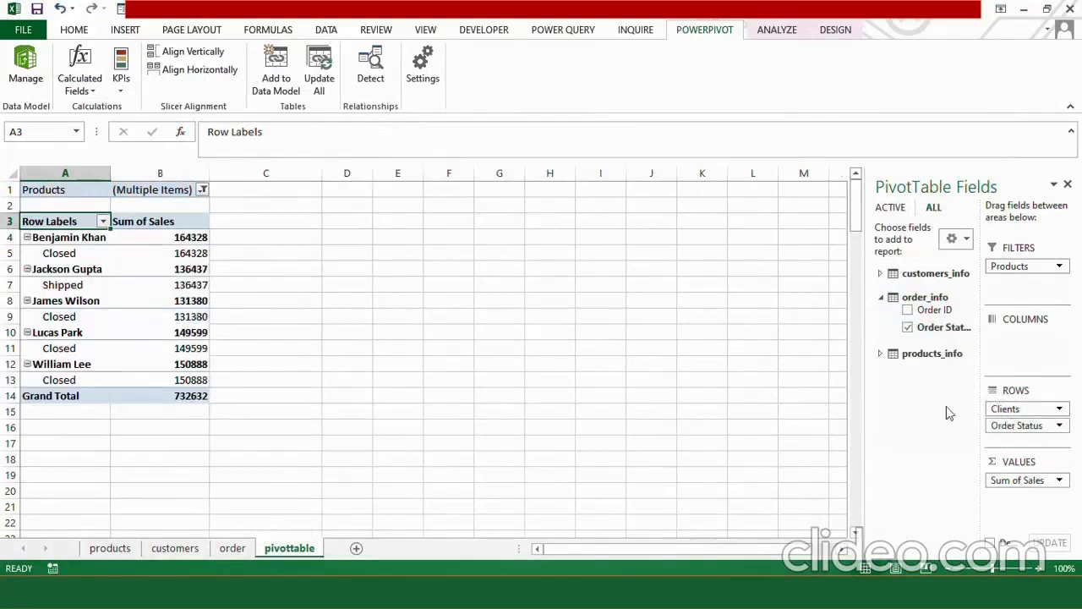